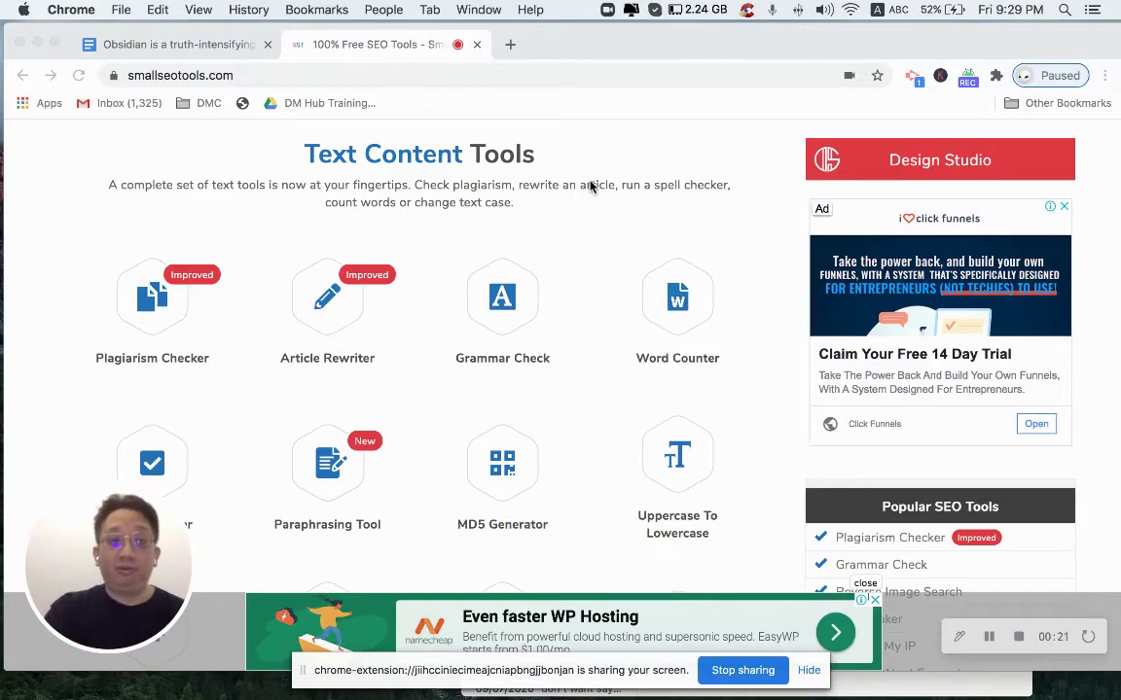
# Step: Switch to the Obsidian article in Google Docs and look through its Black and Rainbow Obsidian sections
pyautogui.click(158, 43)
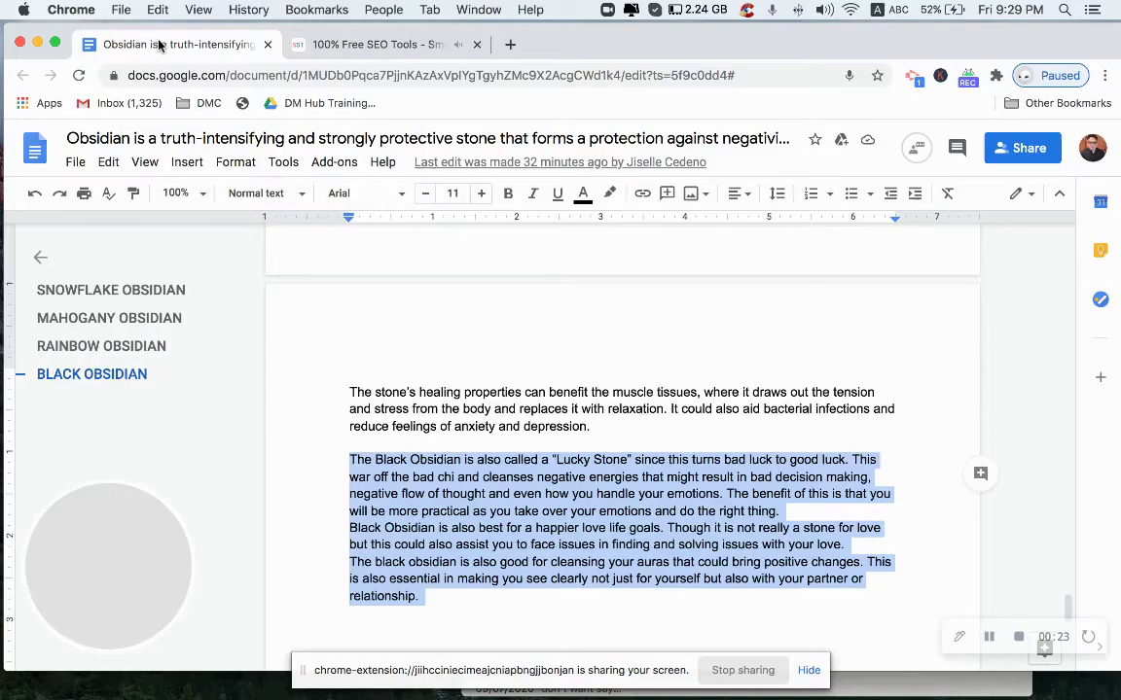
pyautogui.scroll(3, 397, 468)
pyautogui.scroll(2, 397, 468)
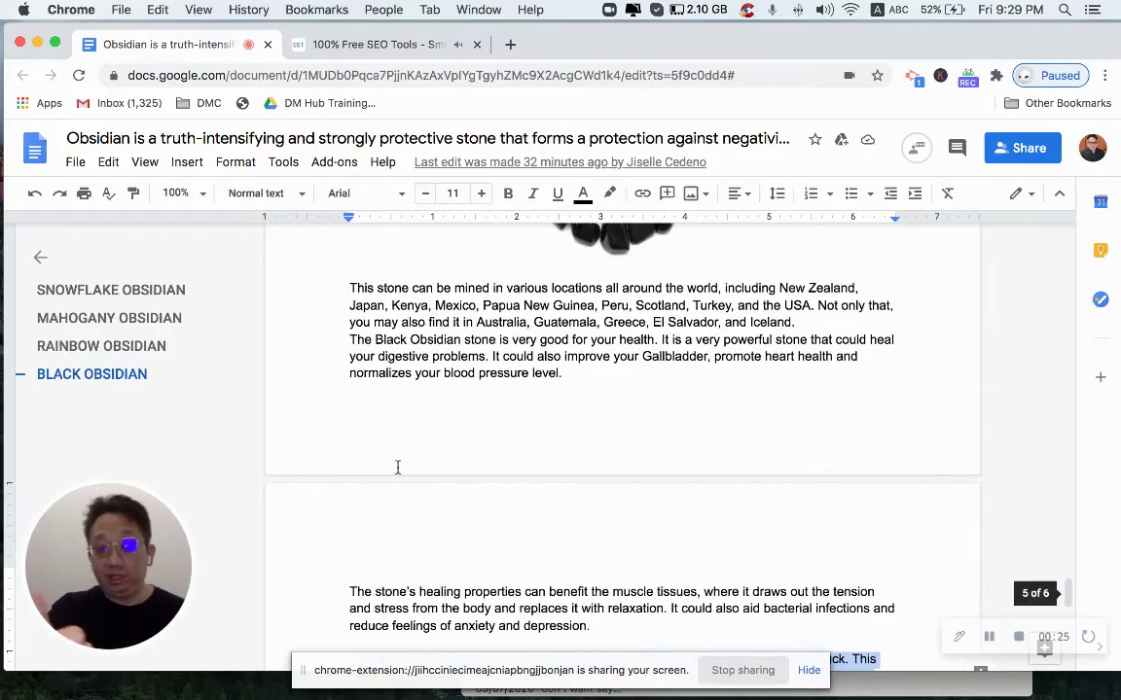
pyautogui.scroll(10, 397, 466)
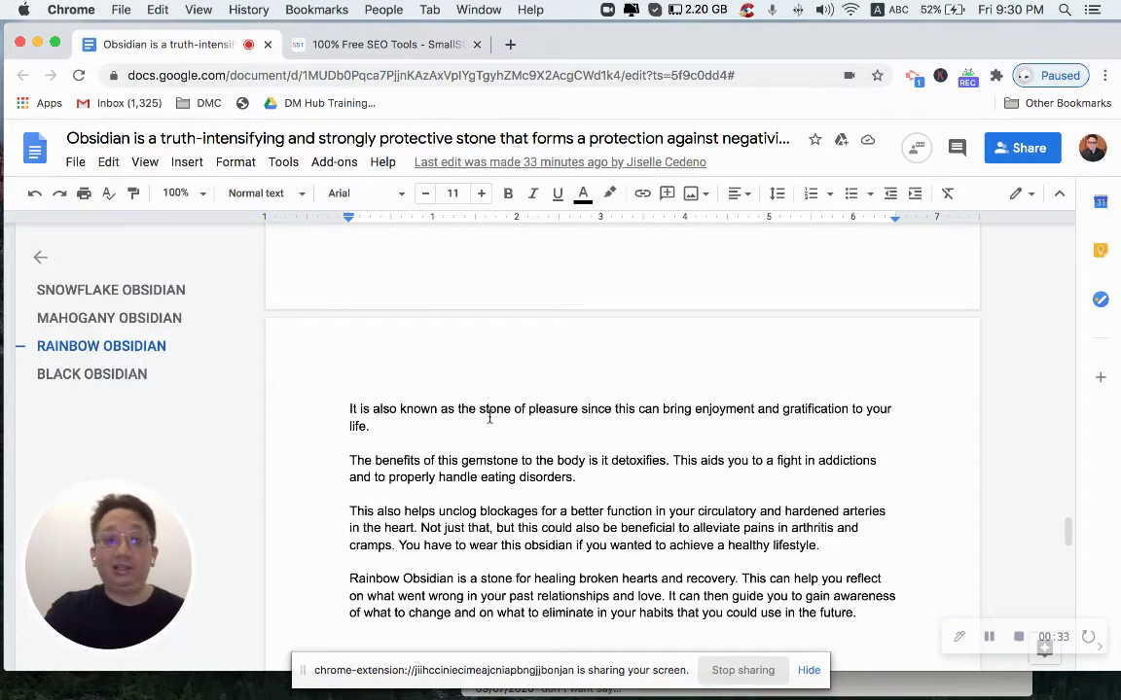
pyautogui.scroll(4, 489, 419)
# Step: Open the Plagiarism Checker on SmallSEOTools and copy the entire Obsidian article from the Google Docs document
pyautogui.click(417, 56)
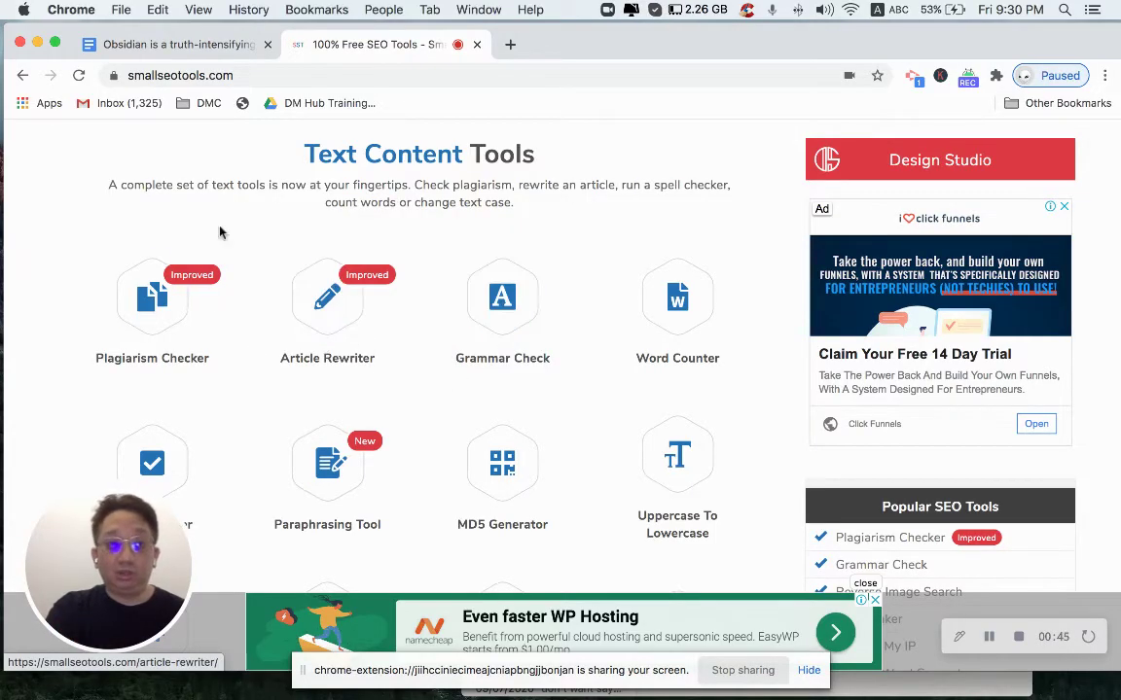
pyautogui.click(146, 317)
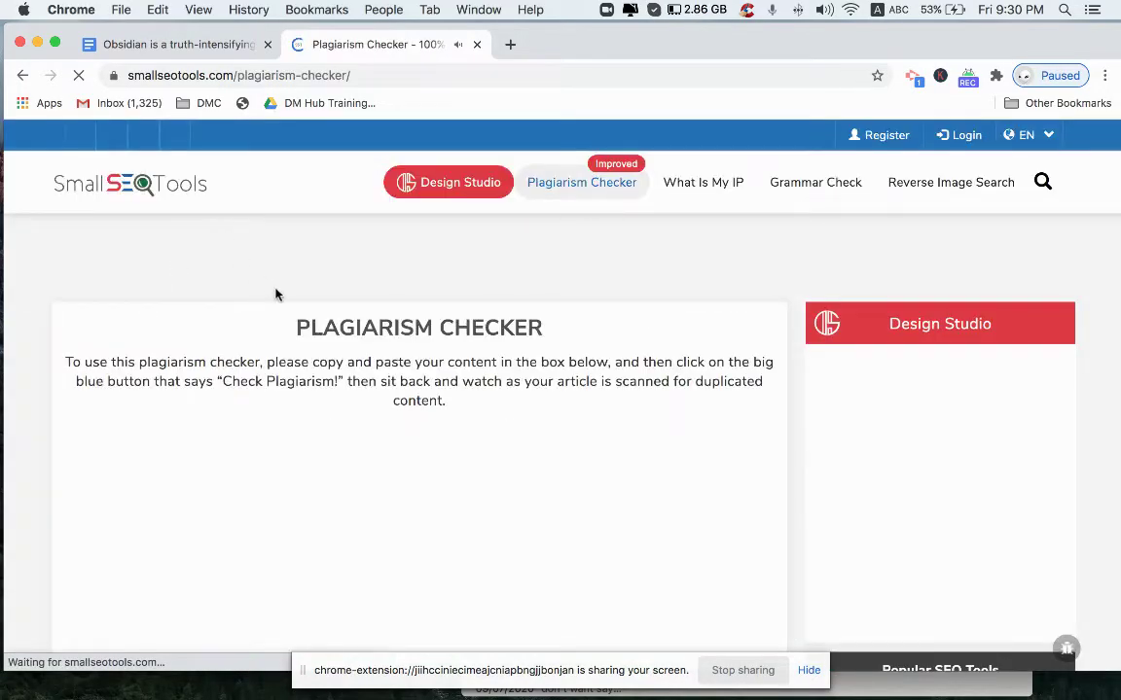
pyautogui.click(232, 48)
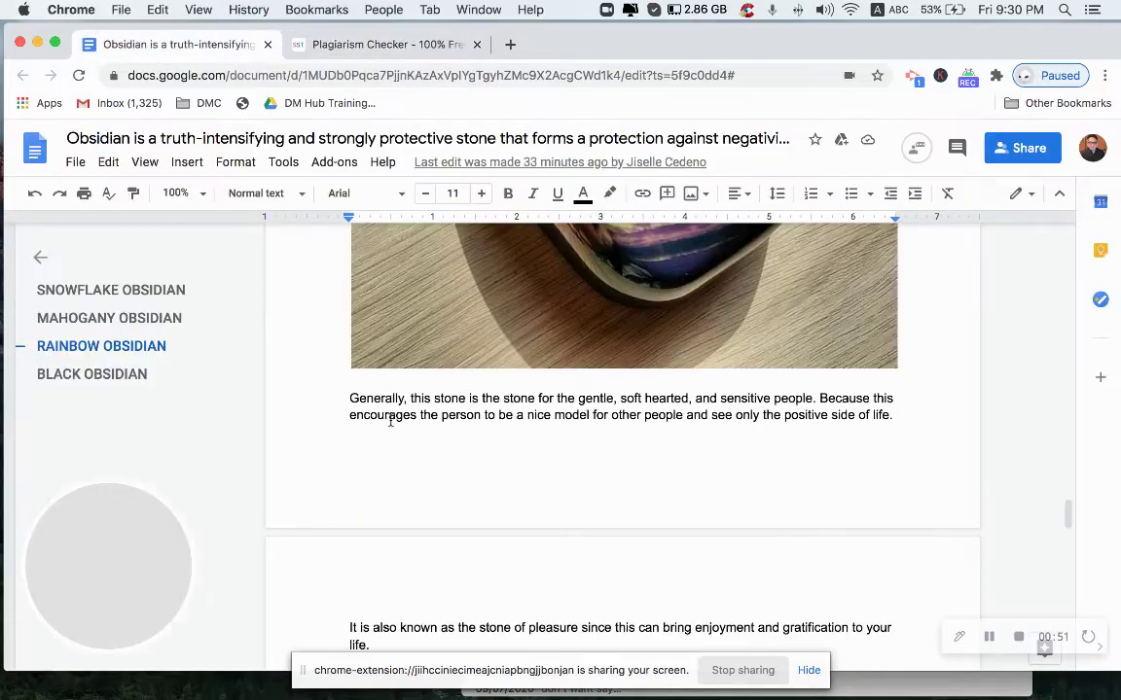
pyautogui.press('super+a')
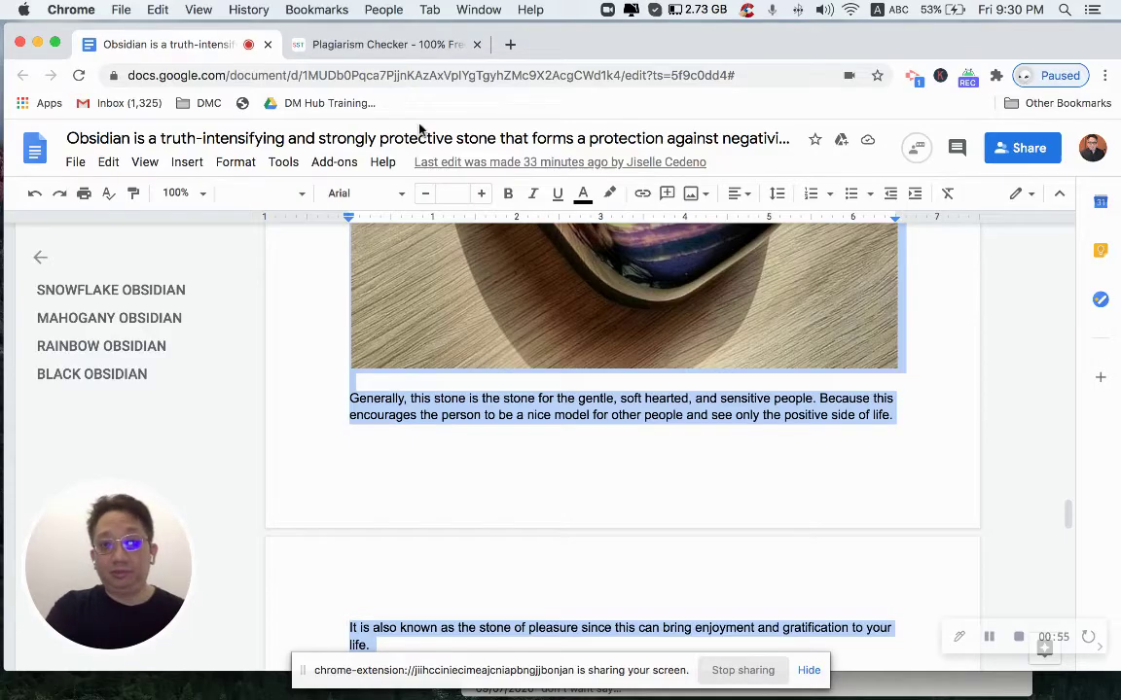
# Step: Paste the copied Obsidian article into the Plagiarism Checker's text box on SmallSEOTools
pyautogui.click(430, 51)
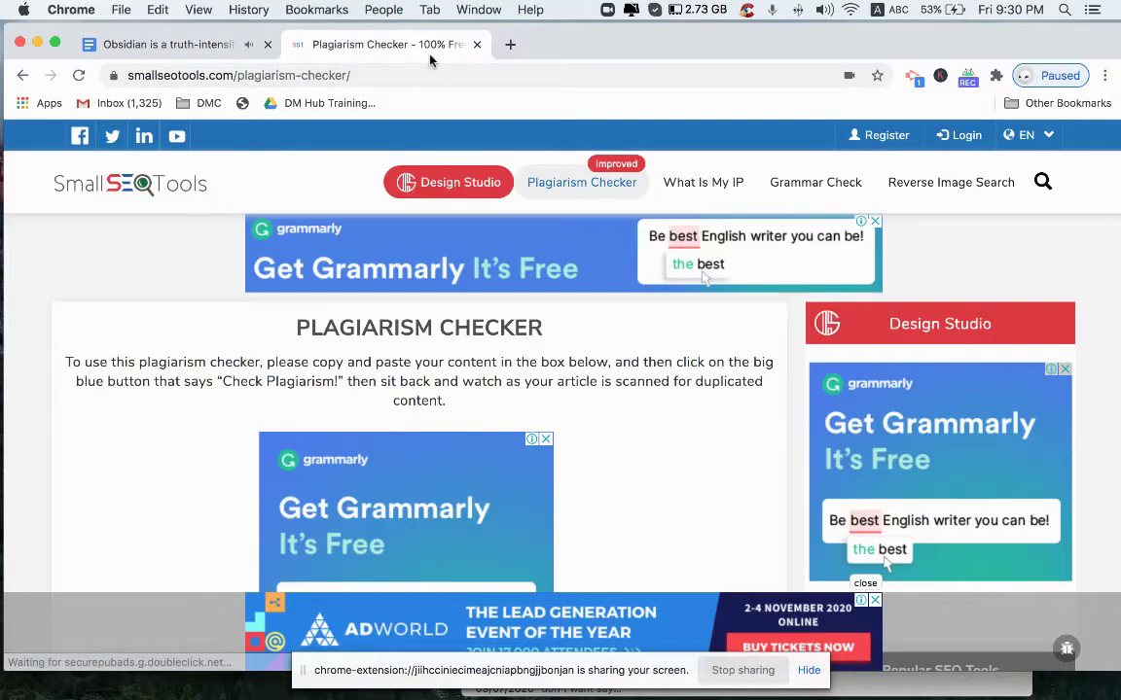
pyautogui.scroll(-3, 439, 260)
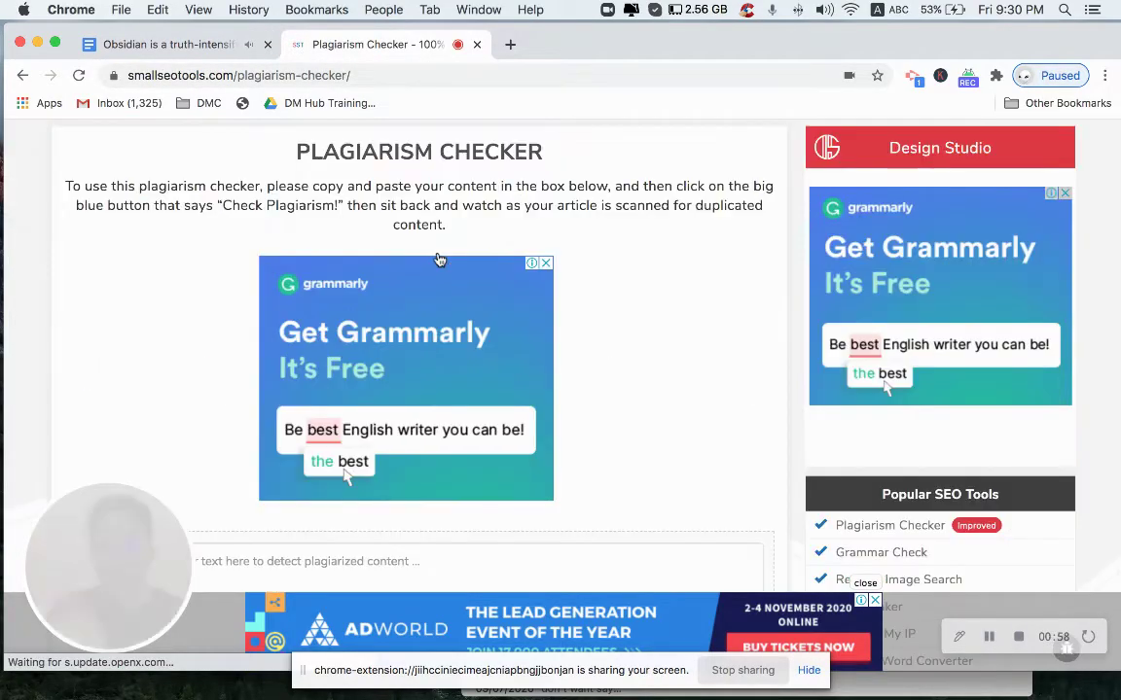
pyautogui.scroll(-2, 437, 259)
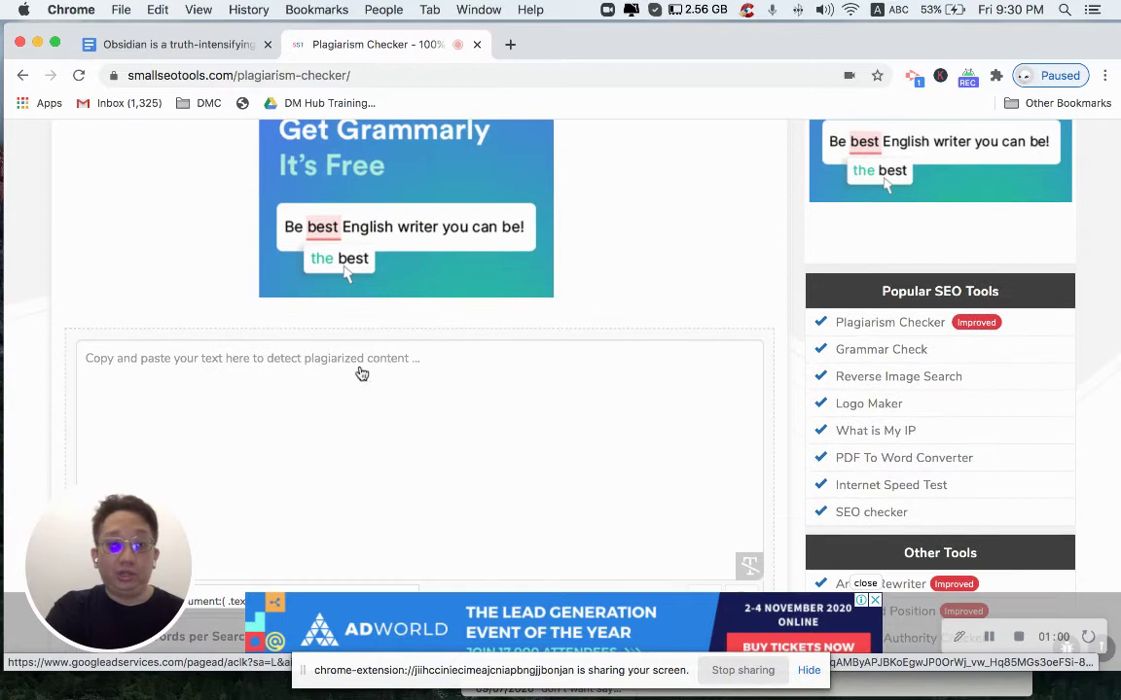
pyautogui.click(359, 367)
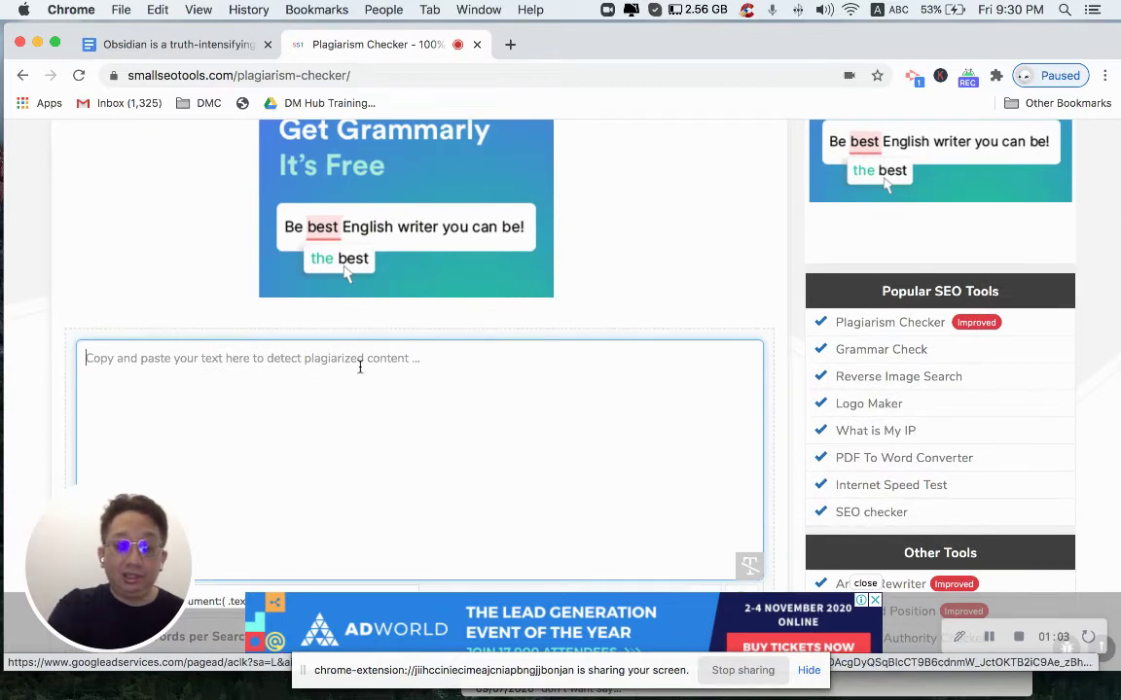
pyautogui.press('super+v')
# Step: Delete the pasted article's final paragraph about black obsidian cleansing auras to meet the 1000-word limit
pyautogui.scroll(-1, 362, 404)
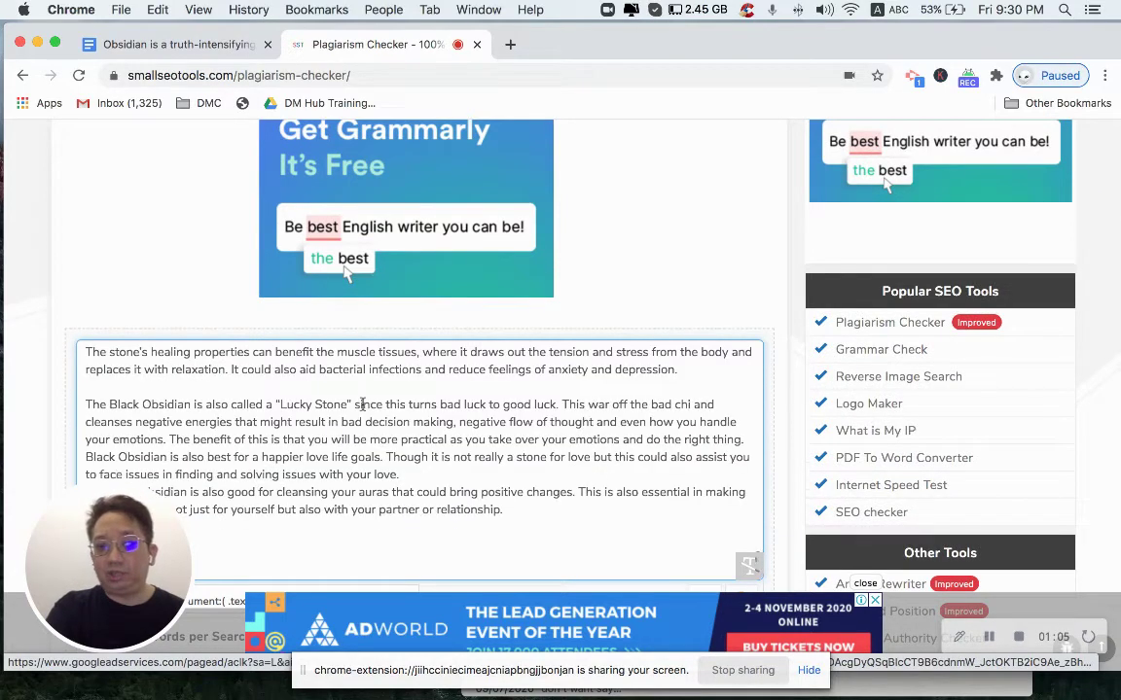
pyautogui.scroll(-3, 649, 285)
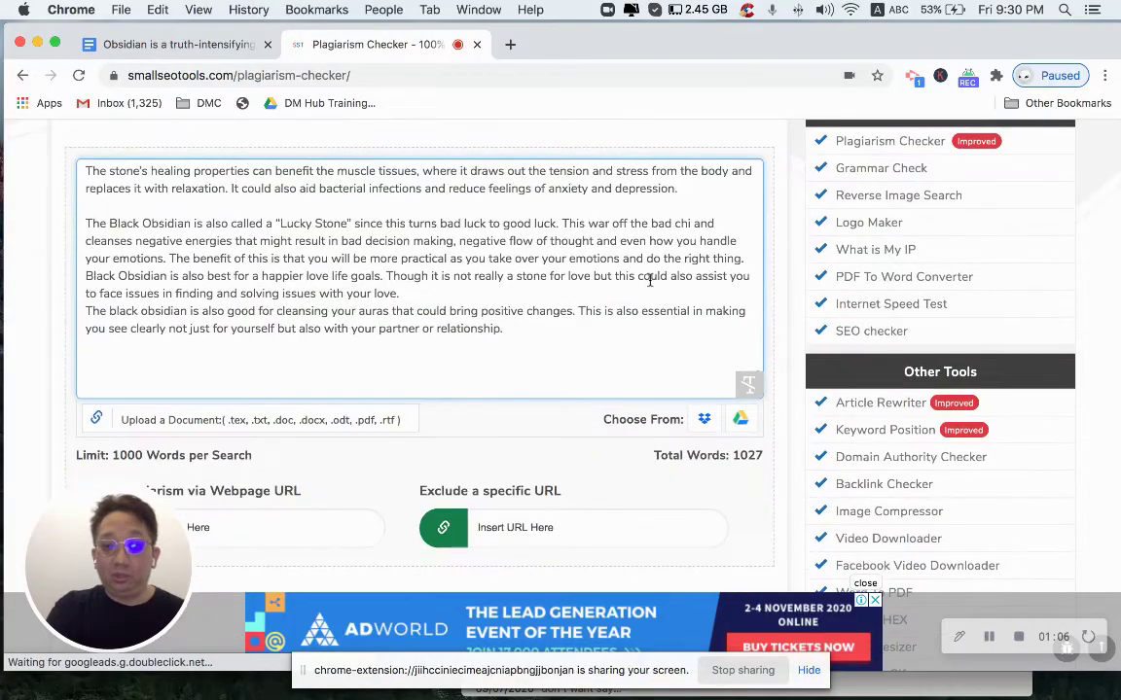
pyautogui.scroll(-1, 715, 370)
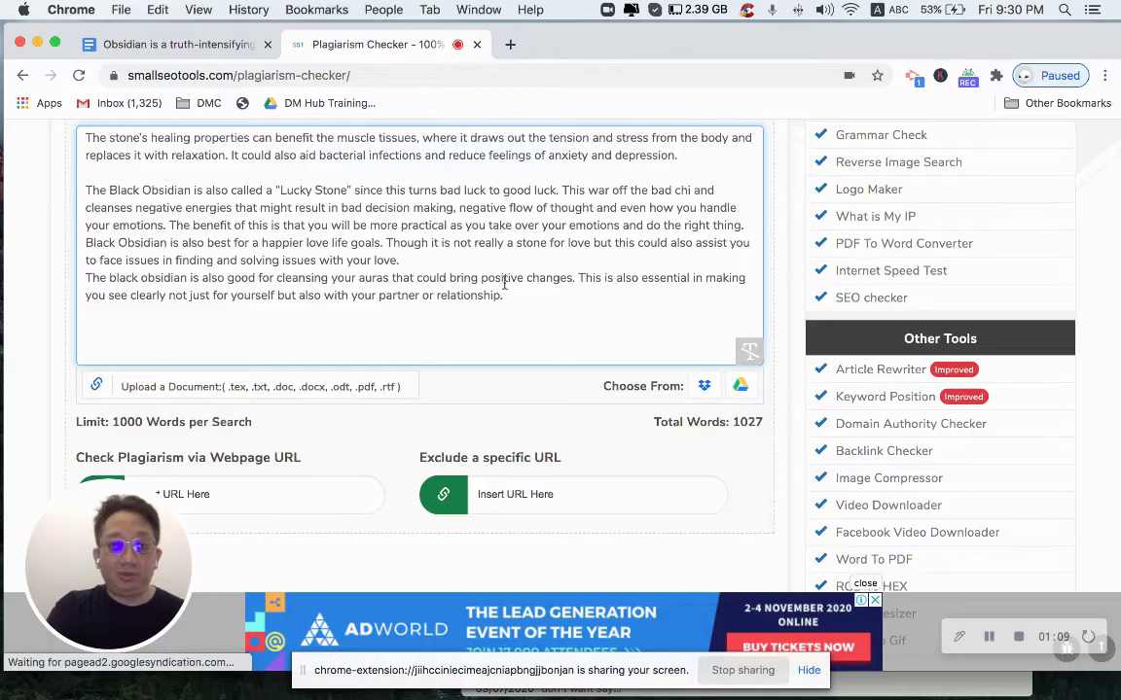
pyautogui.moveTo(503, 296); pyautogui.dragTo(89, 278)
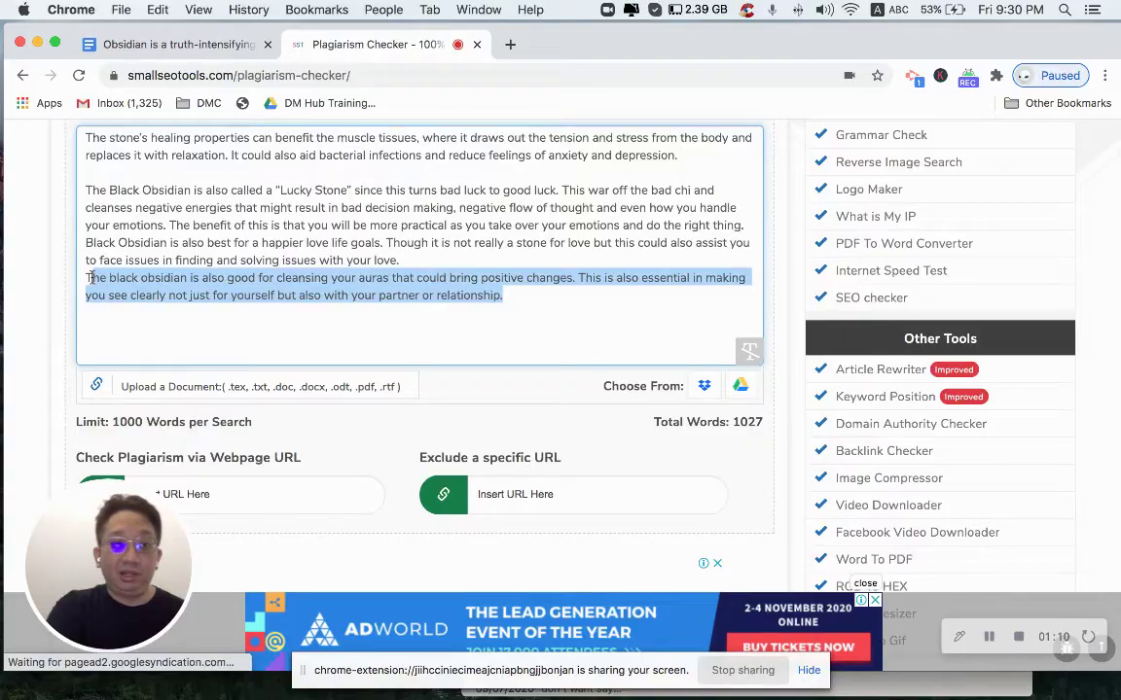
pyautogui.press('BackSpace')
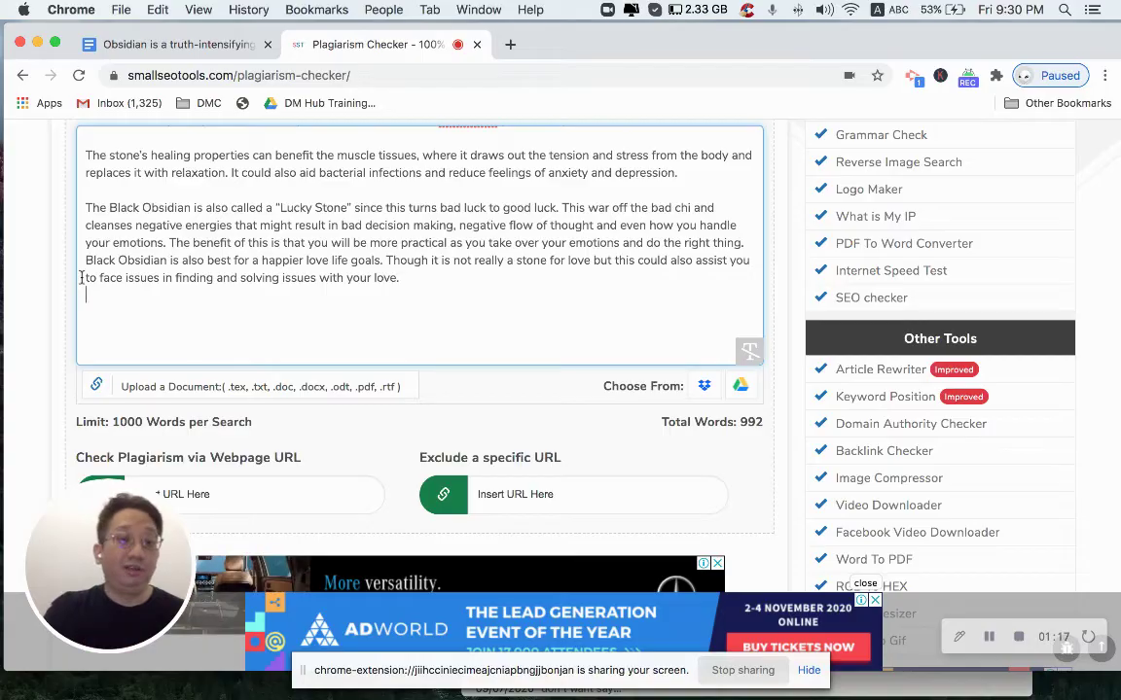
# Step: Run the plagiarism check on the shortened article
pyautogui.scroll(-5, 296, 292)
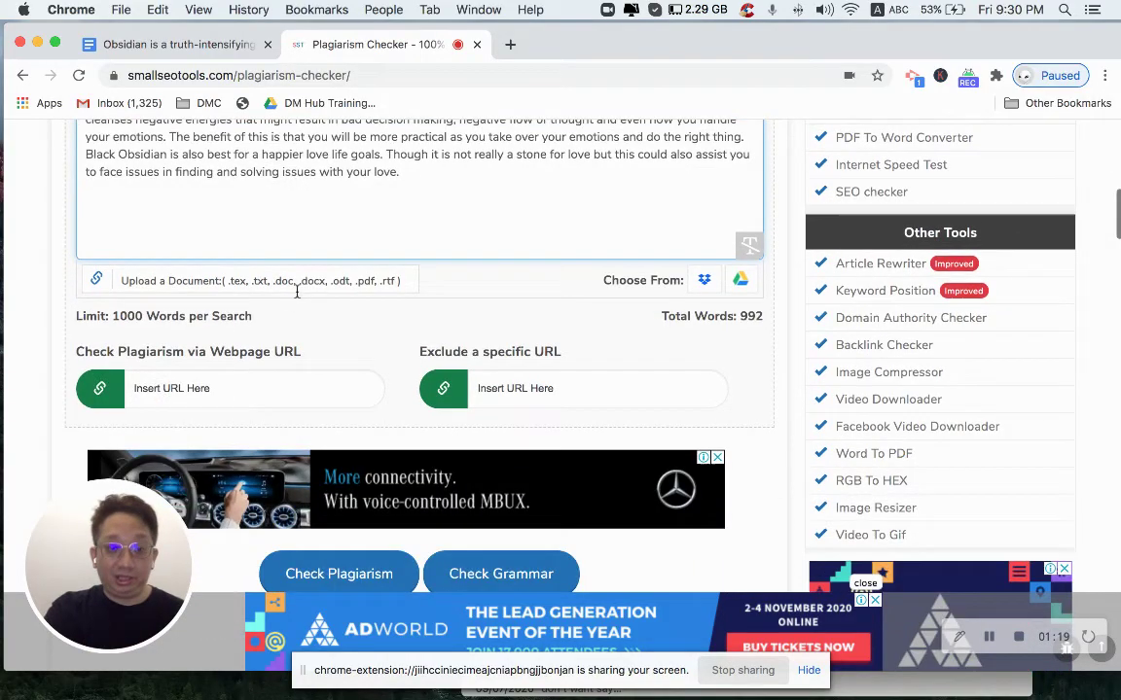
pyautogui.scroll(-2, 296, 297)
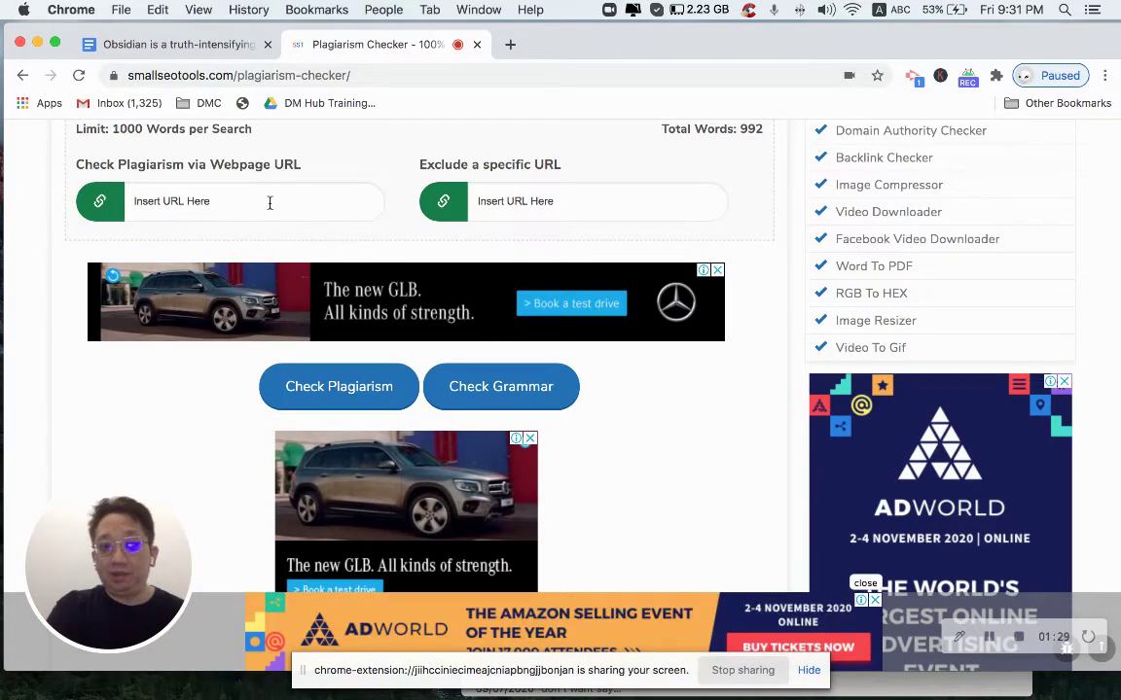
pyautogui.click(325, 389)
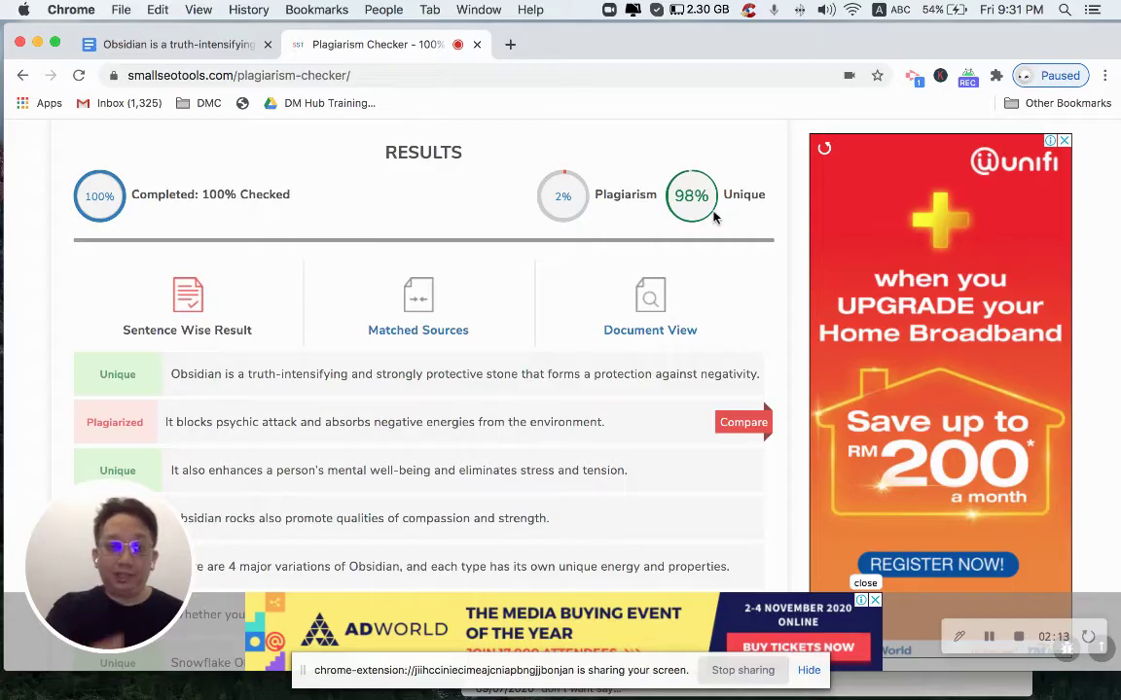
# Step: Examine the sentence-wise plagiarism results and the report options below them
pyautogui.scroll(-10, 488, 358)
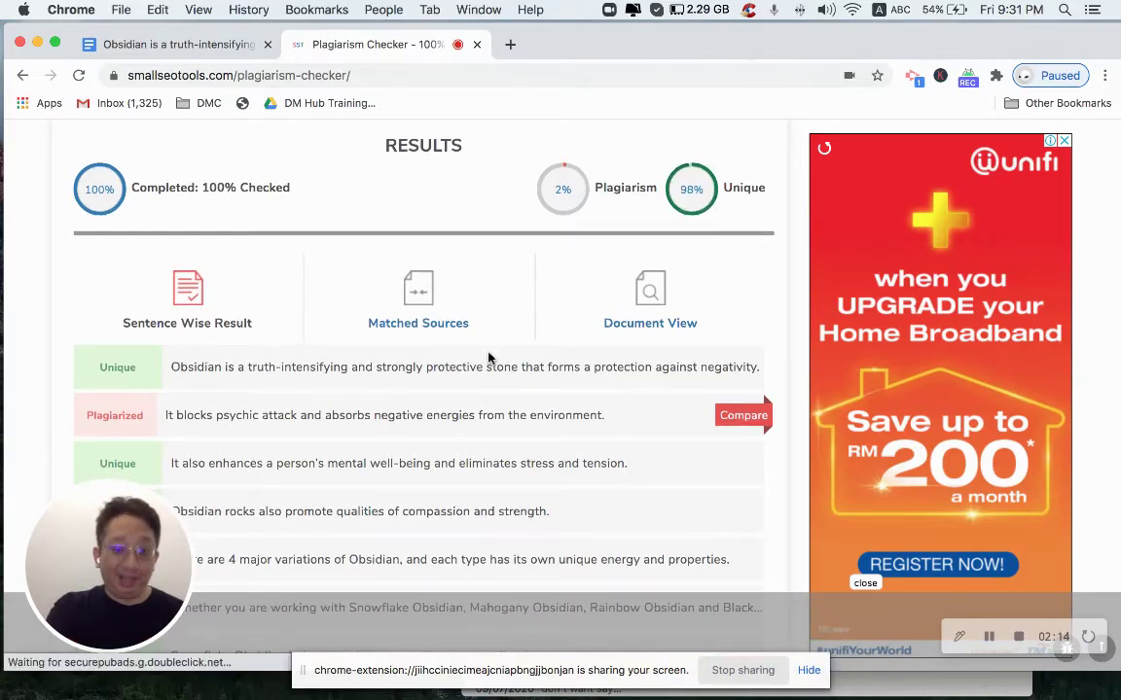
pyautogui.scroll(-10, 488, 358)
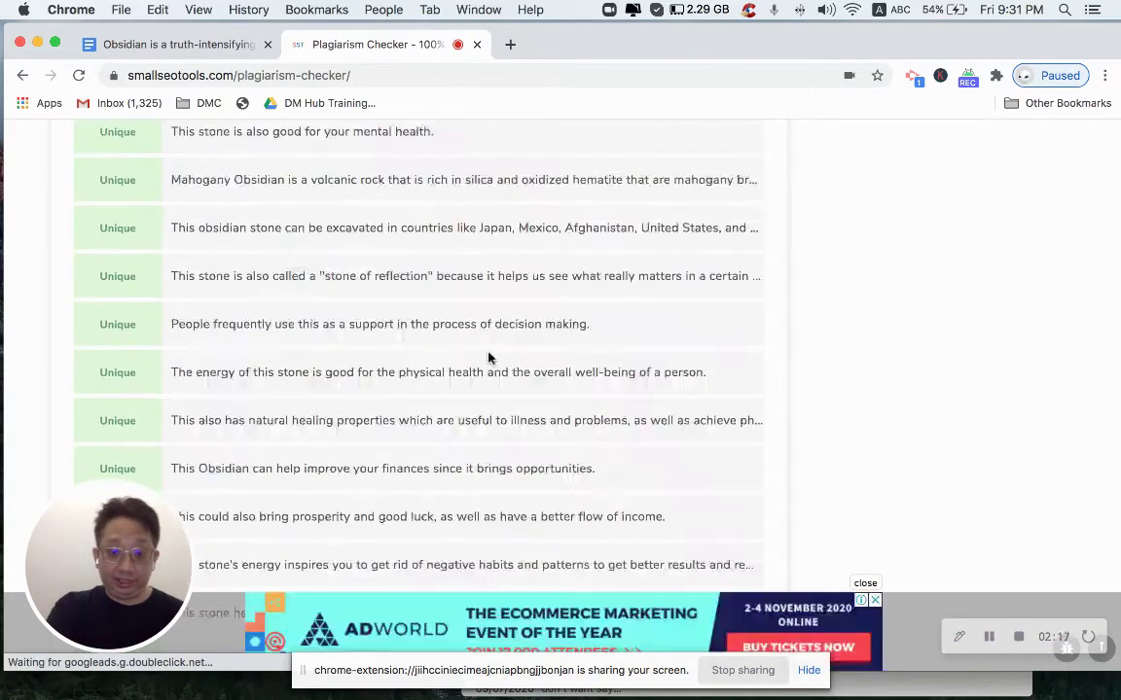
pyautogui.scroll(-10, 489, 358)
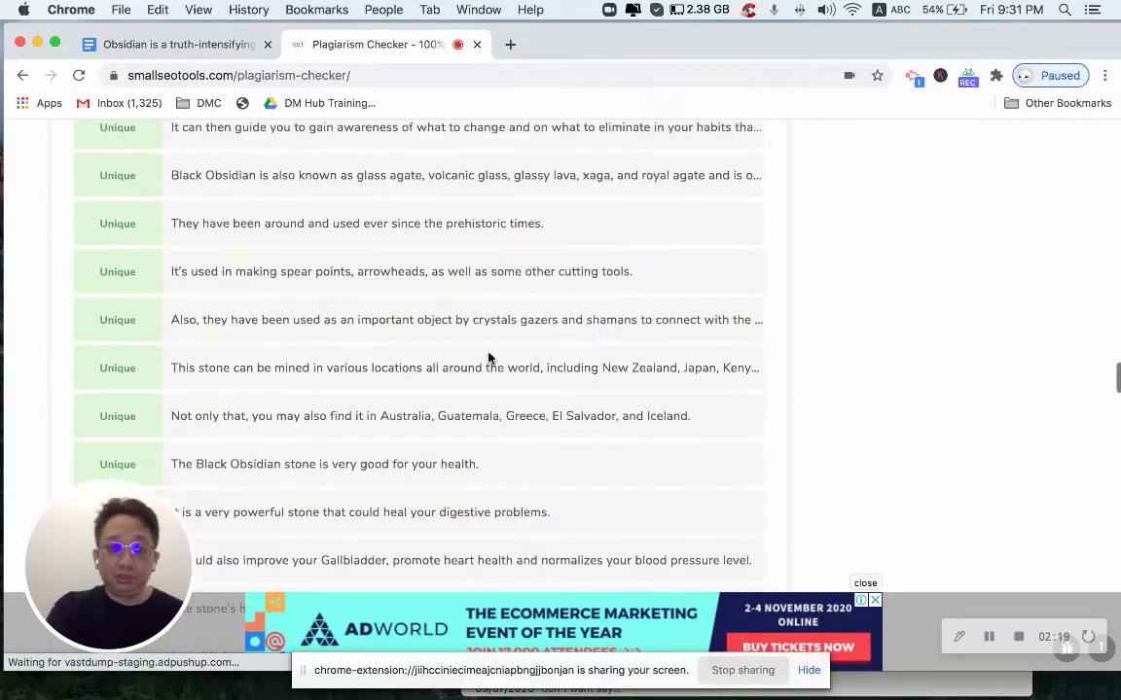
pyautogui.scroll(5, 489, 358)
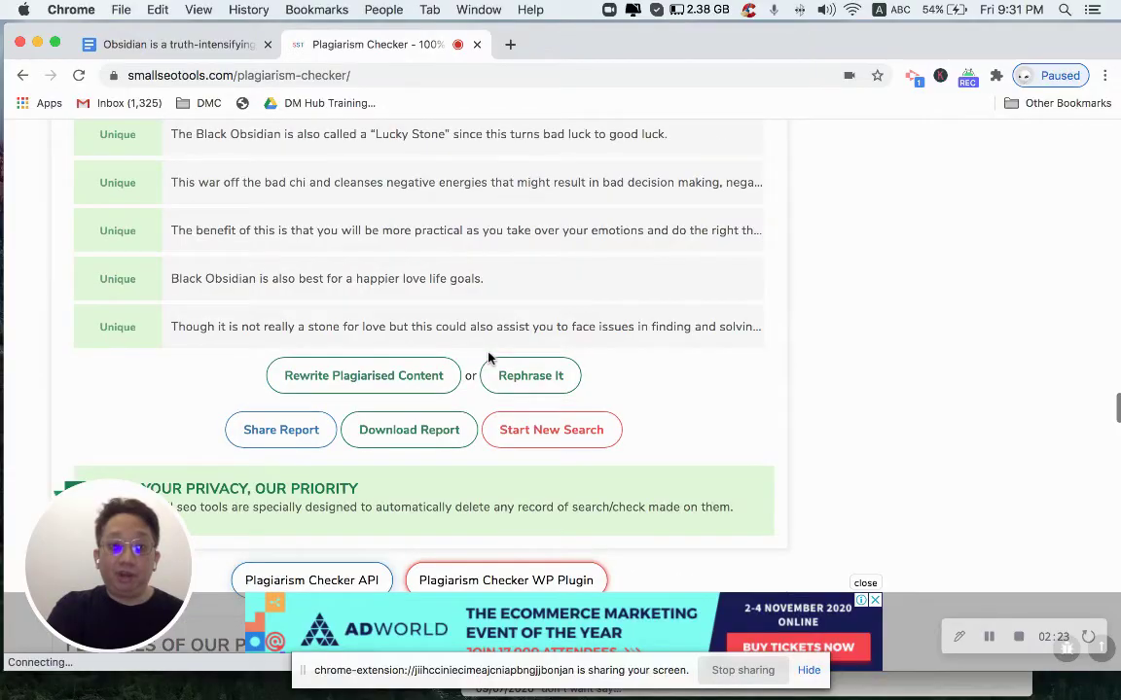
pyautogui.scroll(-8, 489, 358)
pyautogui.scroll(-3, 489, 358)
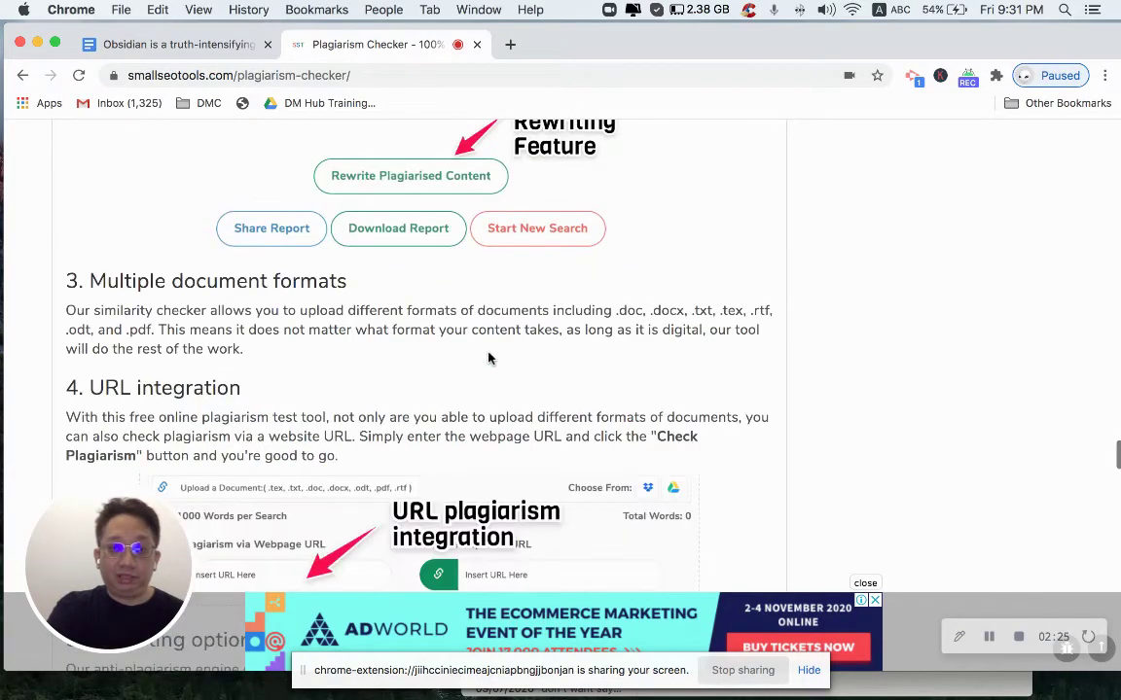
pyautogui.scroll(12, 488, 358)
pyautogui.scroll(15, 488, 358)
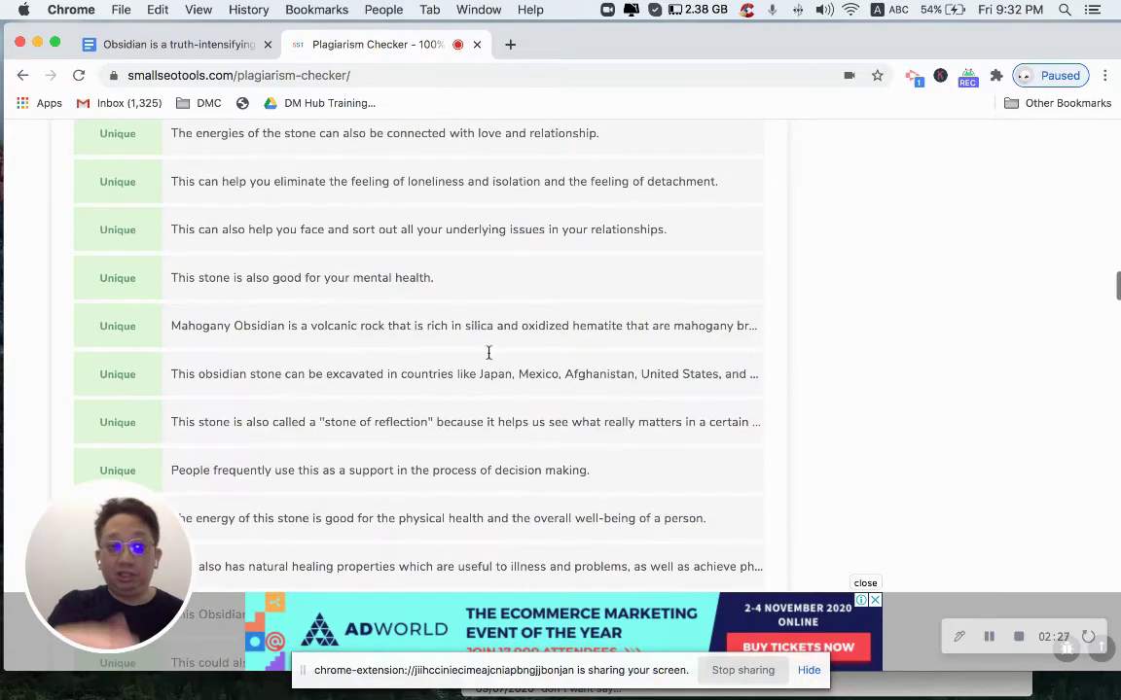
pyautogui.scroll(5, 475, 332)
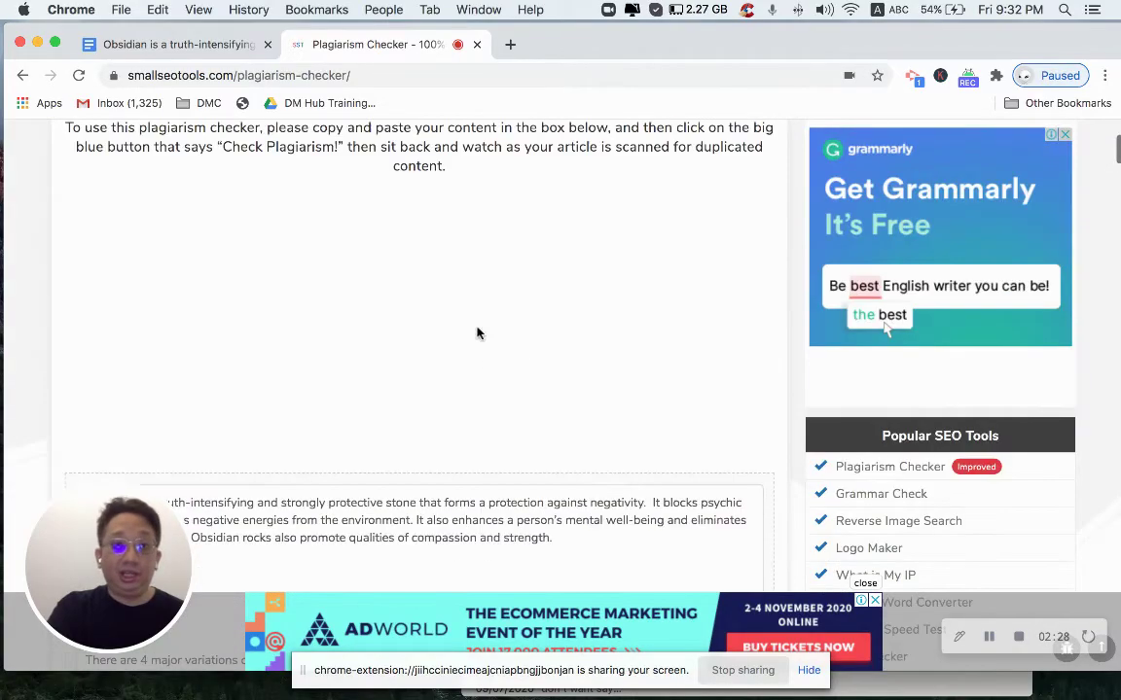
pyautogui.scroll(5, 245, 253)
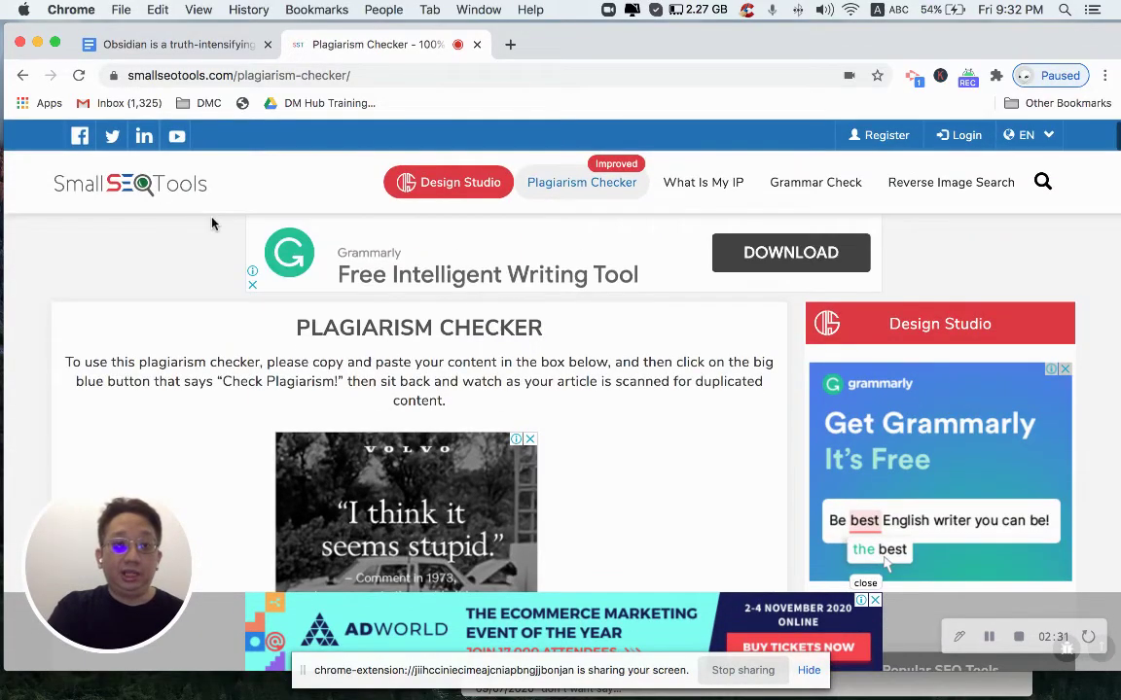
# Step: Load the SmallSEOTools home page at smallseotools.com in the separate tab showing the Refinitiv page
pyautogui.click(138, 185)
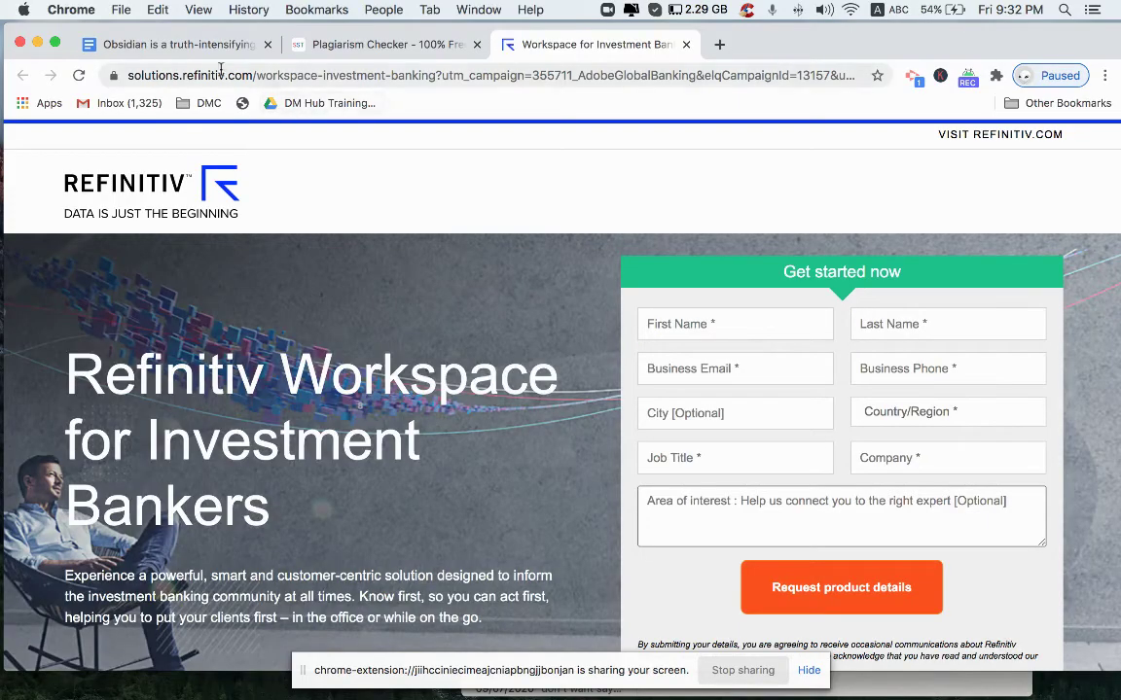
pyautogui.click(221, 75)
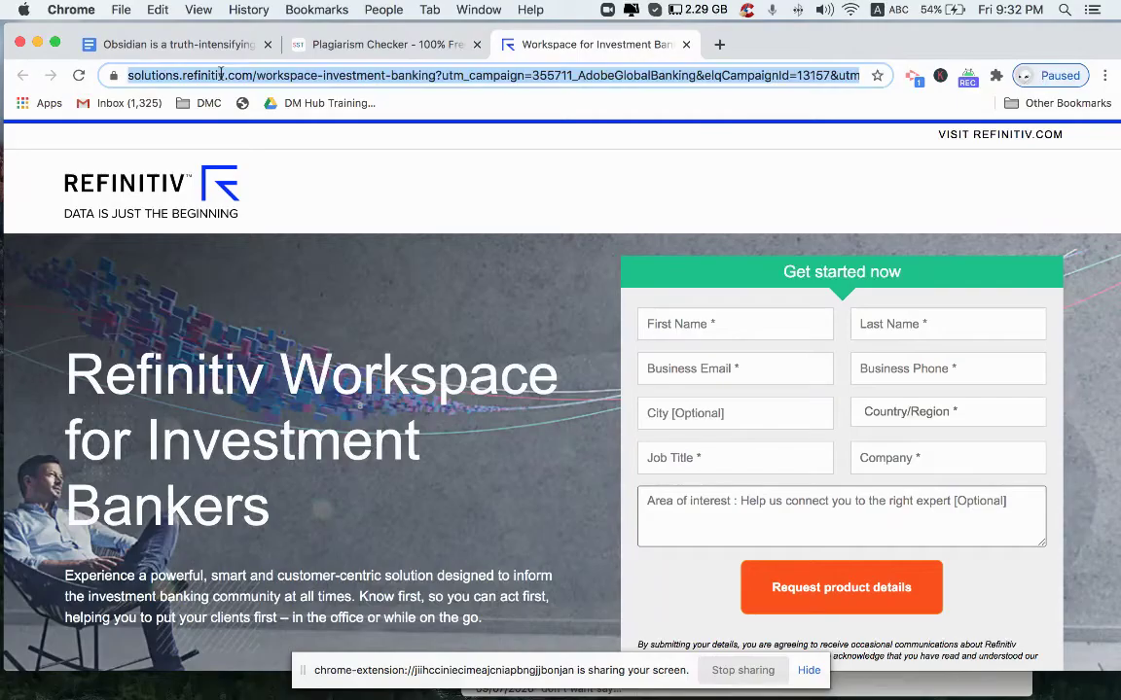
pyautogui.write('small')
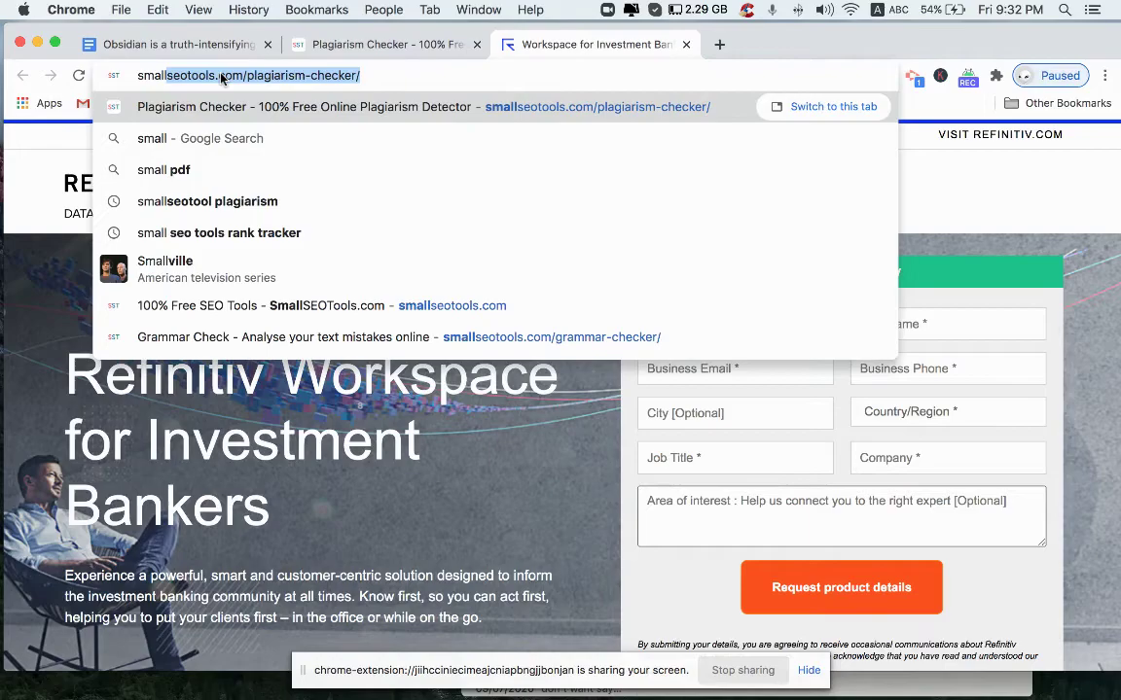
pyautogui.press('Right')
pyautogui.press('BackSpace')
pyautogui.press('BackSpace')
pyautogui.press('BackSpace')
pyautogui.press('BackSpace')
pyautogui.press('BackSpace')
pyautogui.press('BackSpace')
pyautogui.press('BackSpace')
pyautogui.press('BackSpace')
pyautogui.press('BackSpace')
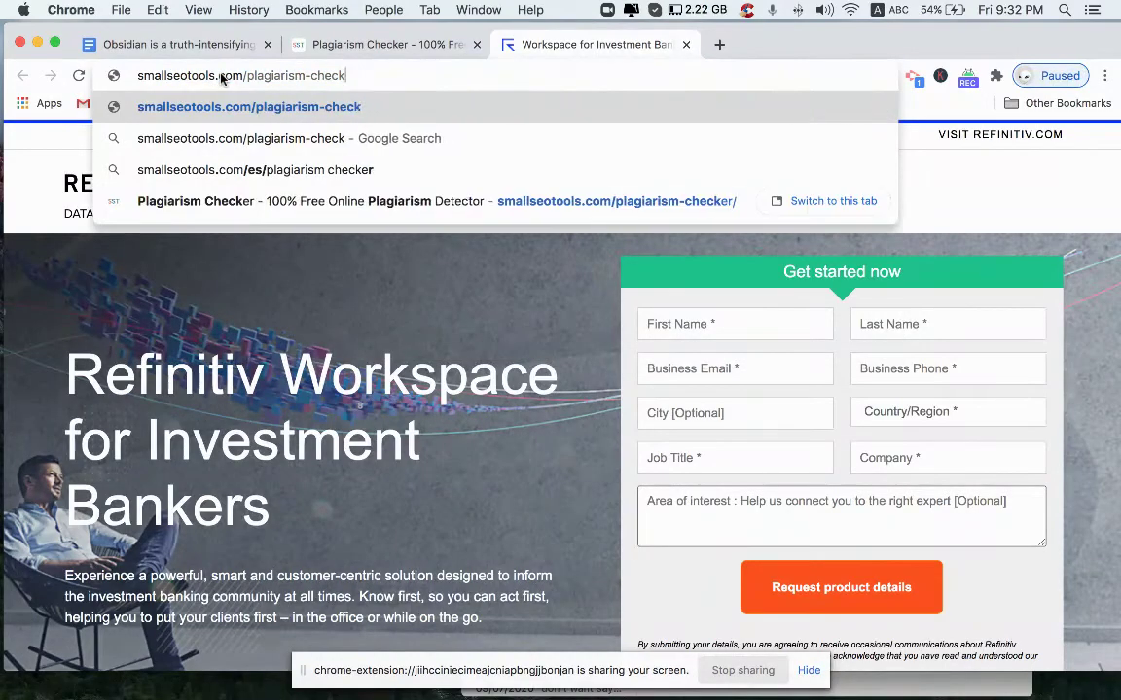
pyautogui.press('BackSpace')
pyautogui.press('BackSpace')
pyautogui.press('BackSpace')
pyautogui.press('BackSpace')
pyautogui.press('BackSpace')
pyautogui.press('BackSpace')
pyautogui.press('BackSpace')
pyautogui.press('BackSpace')
pyautogui.press('BackSpace')
pyautogui.press('BackSpace')
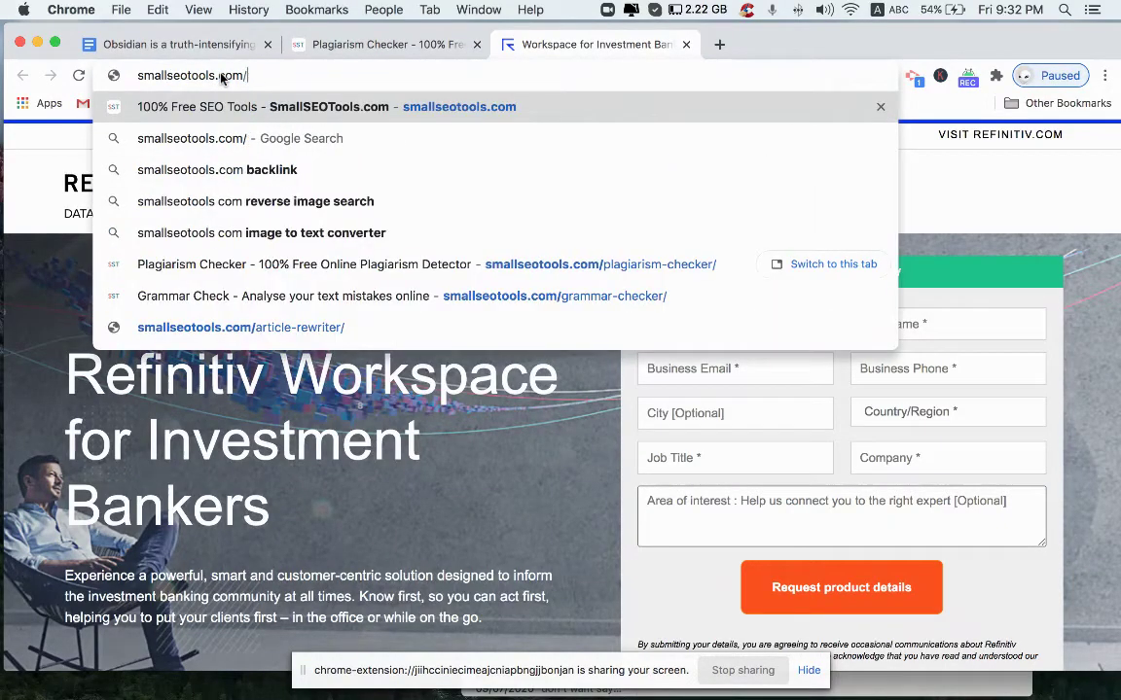
pyautogui.press('Return')
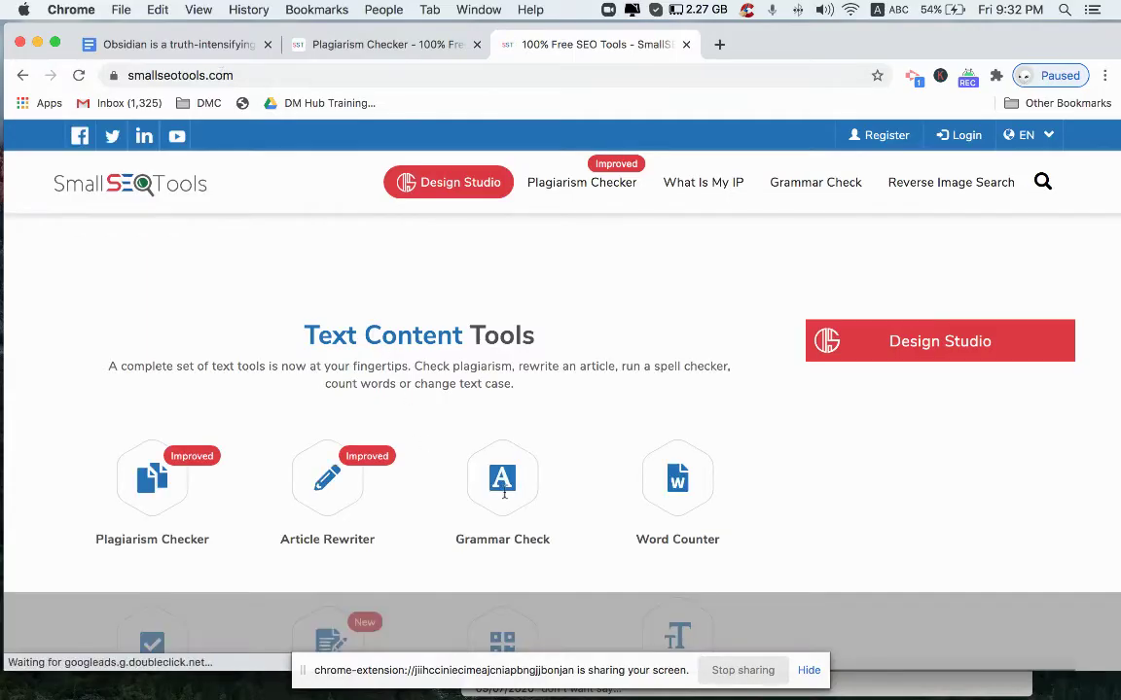
# Step: Open the Grammar Check tool and bring up its text box
pyautogui.click(504, 486)
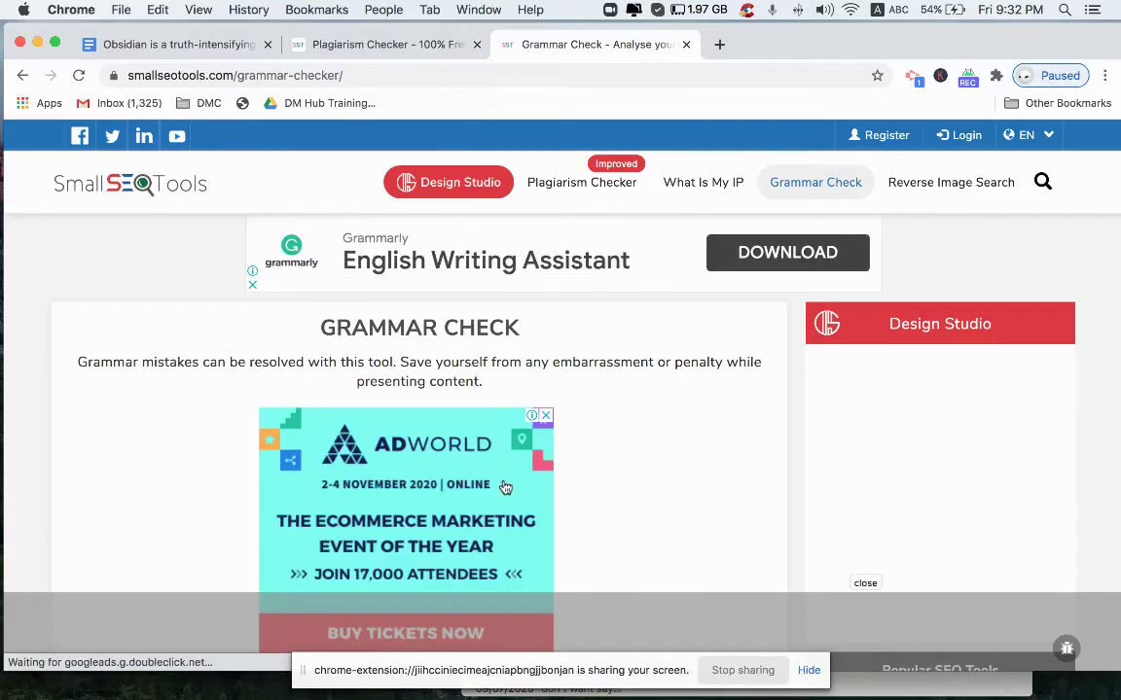
pyautogui.scroll(-9, 431, 412)
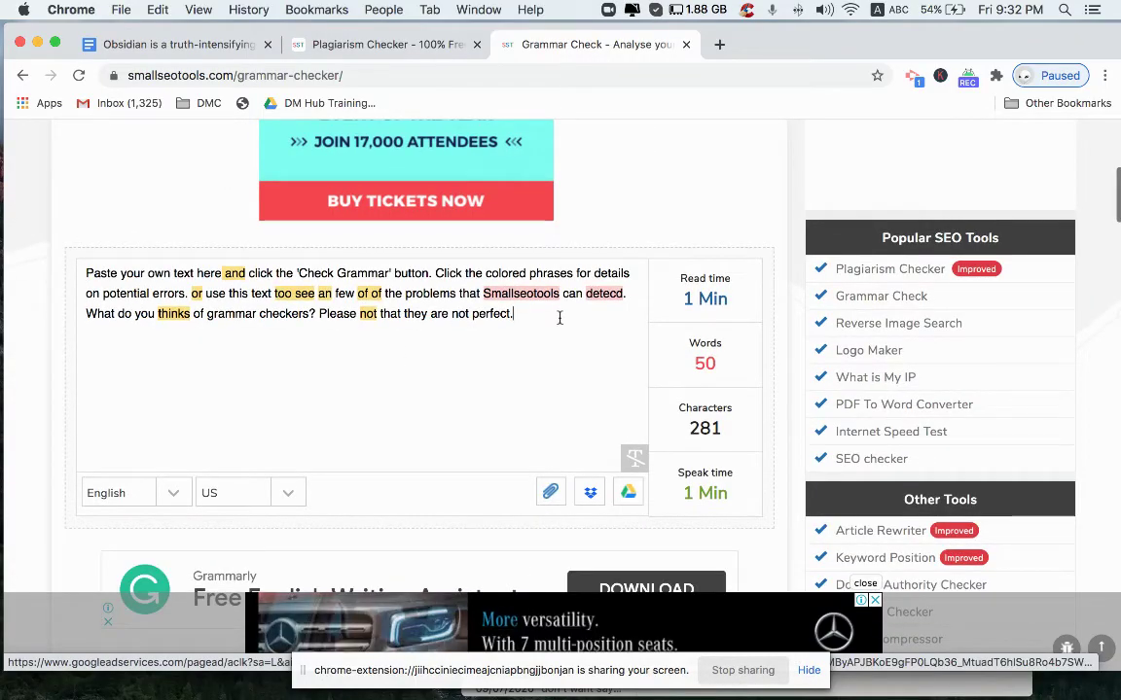
# Step: Replace the sample text with the copied Obsidian article and run the standard grammar check in US English
pyautogui.press('super+a')
pyautogui.press('super+v')
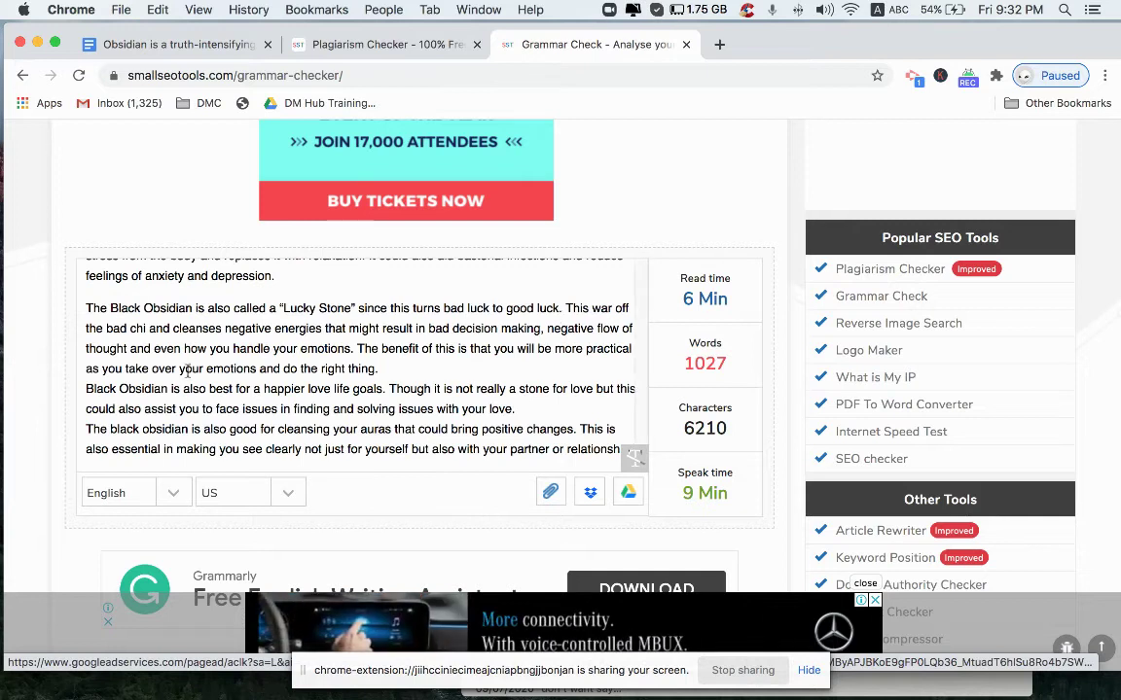
pyautogui.scroll(-2, 258, 423)
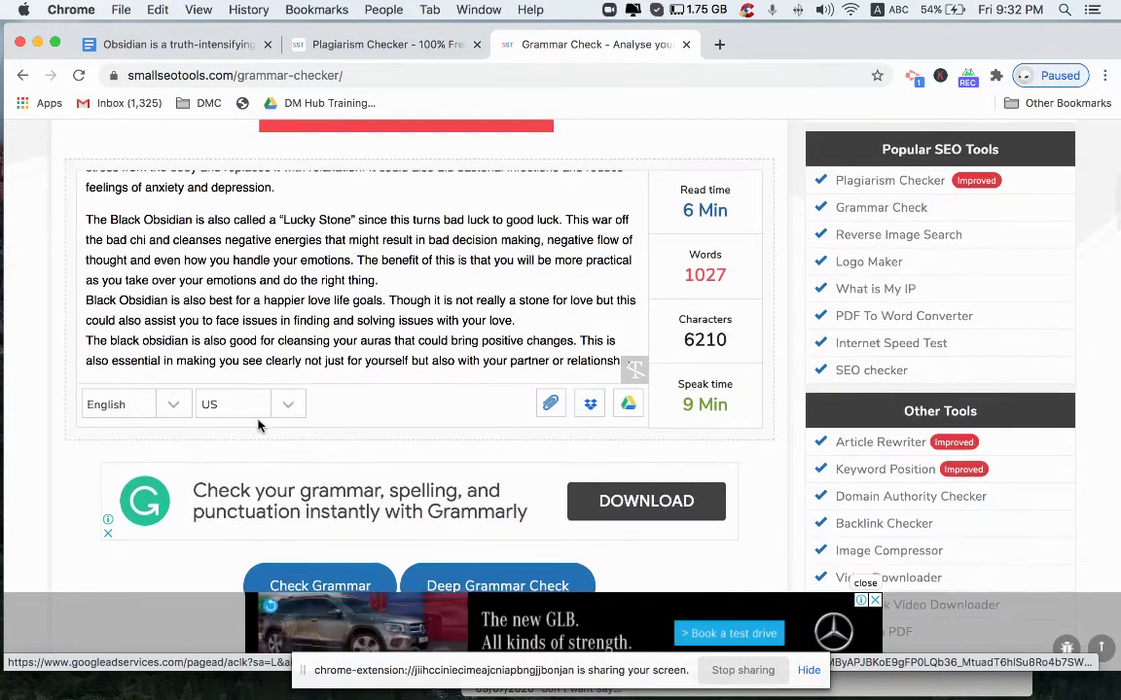
pyautogui.scroll(-3, 258, 425)
pyautogui.click(269, 474)
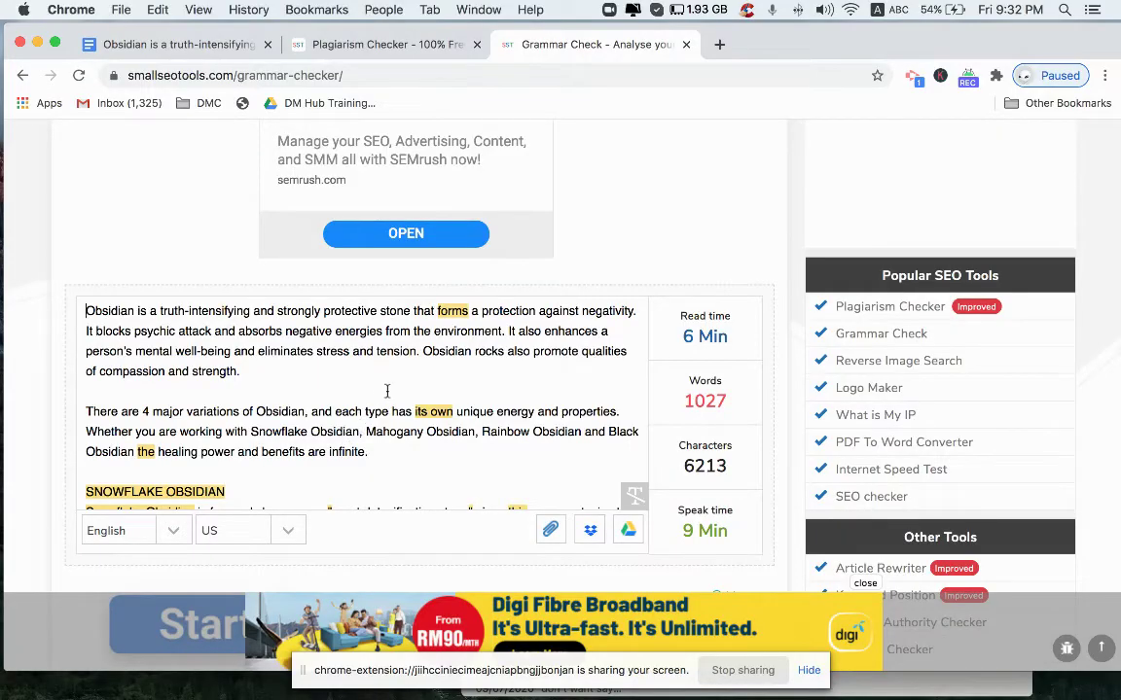
# Step: Examine the suggestions for "forms" and "its own", and review the highlighted phrases through to the Black Obsidian section
pyautogui.click(456, 313)
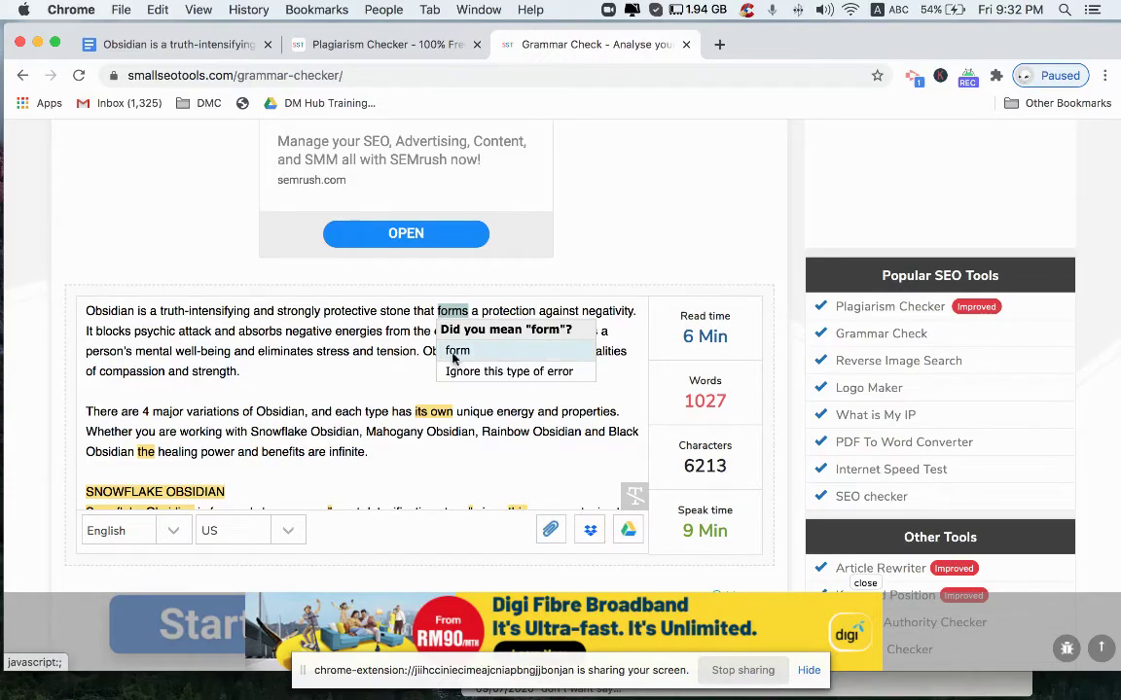
pyautogui.click(365, 403)
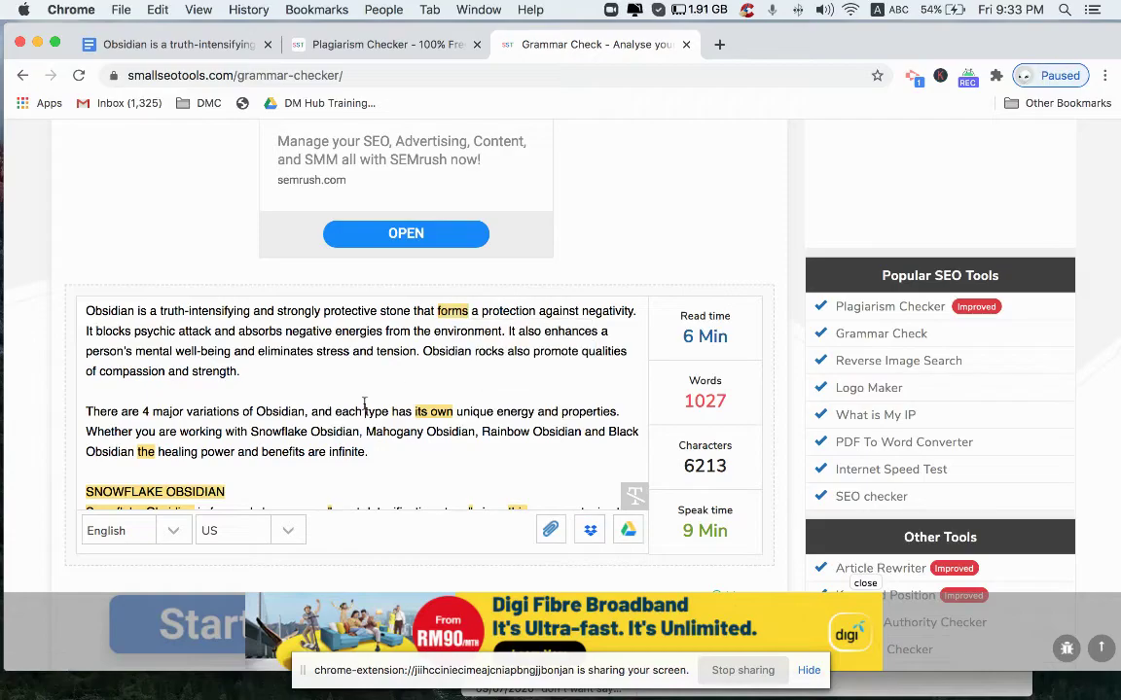
pyautogui.click(437, 414)
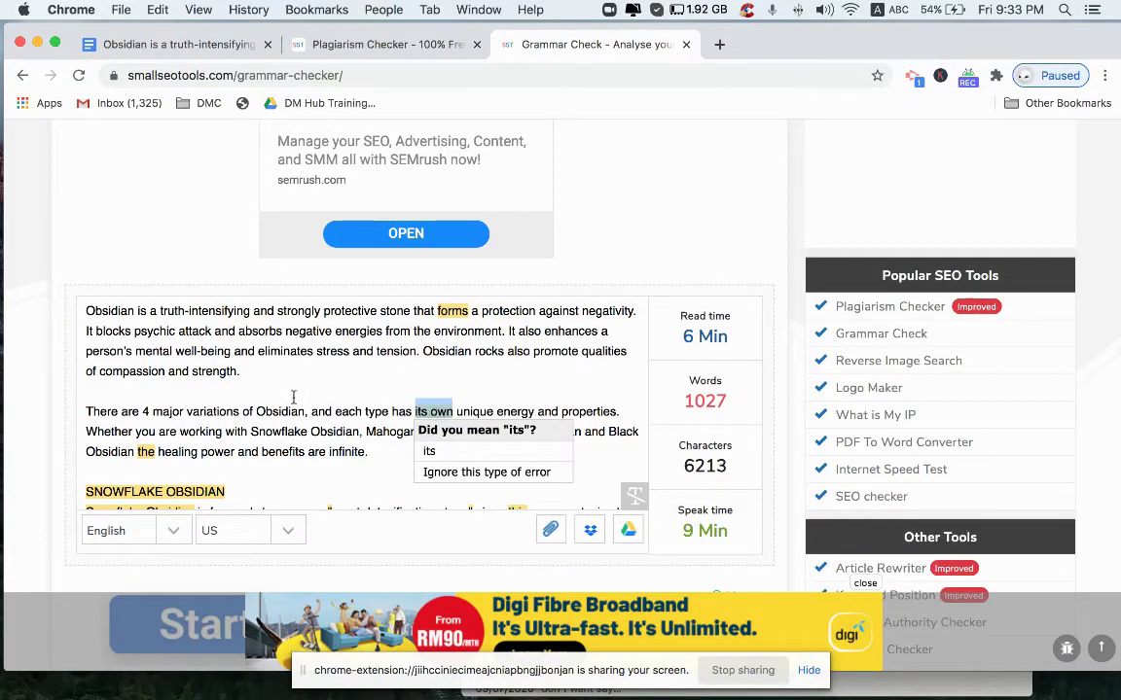
pyautogui.scroll(-2, 292, 395)
pyautogui.scroll(-10, 130, 443)
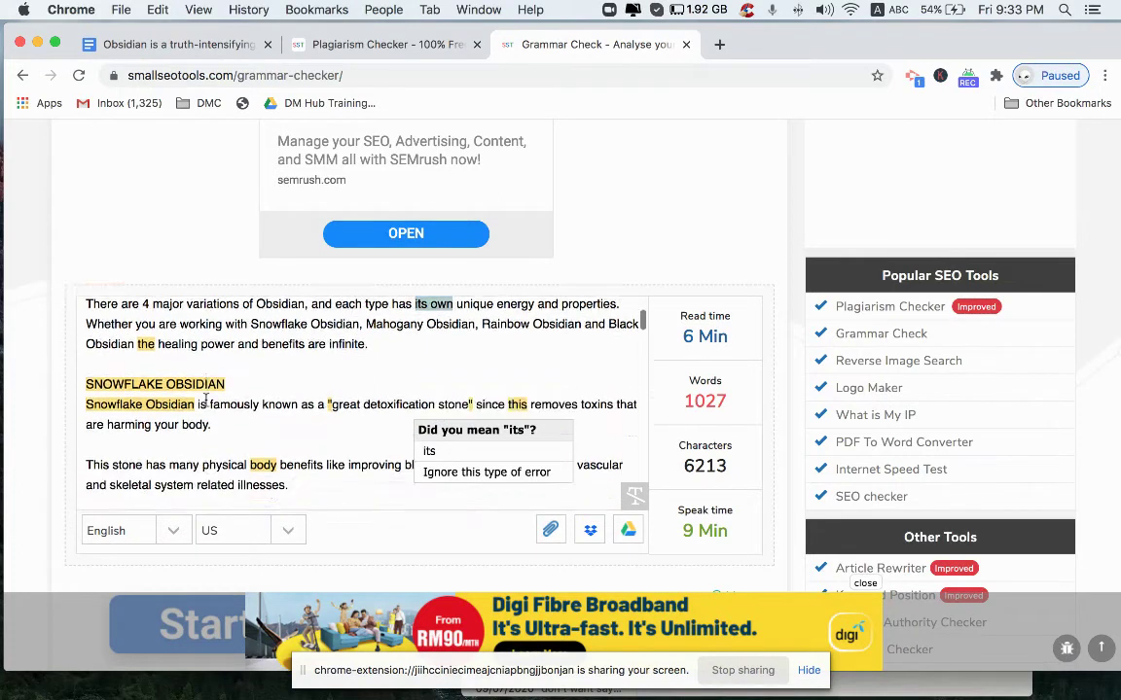
pyautogui.scroll(-3, 205, 400)
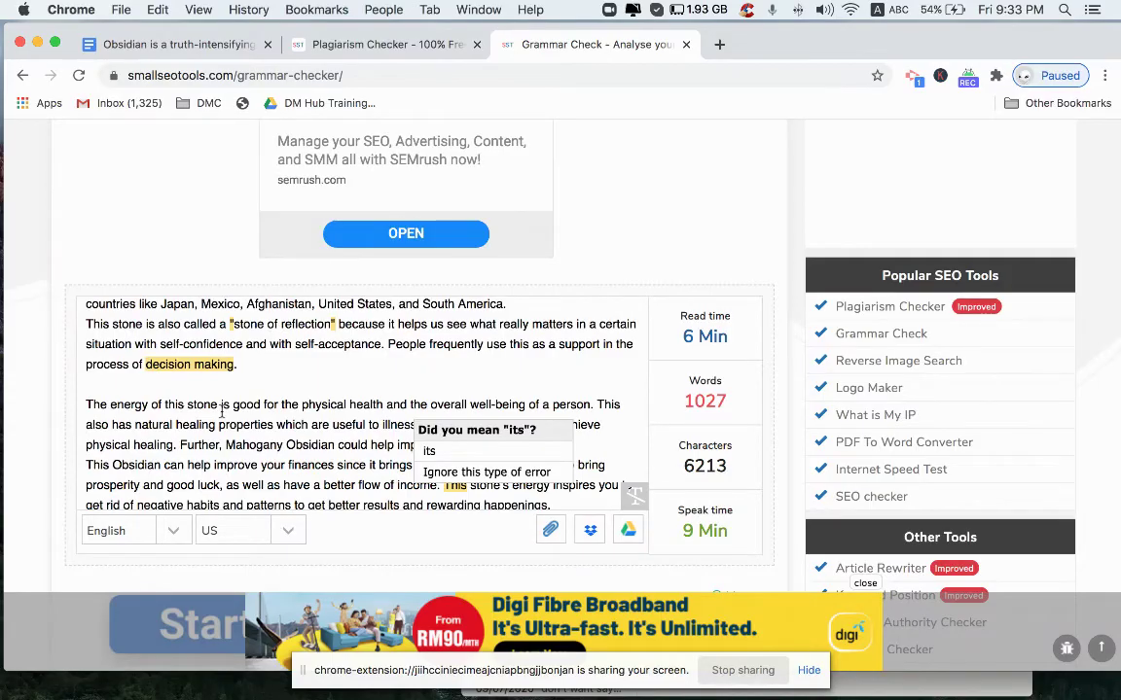
pyautogui.scroll(-6, 229, 408)
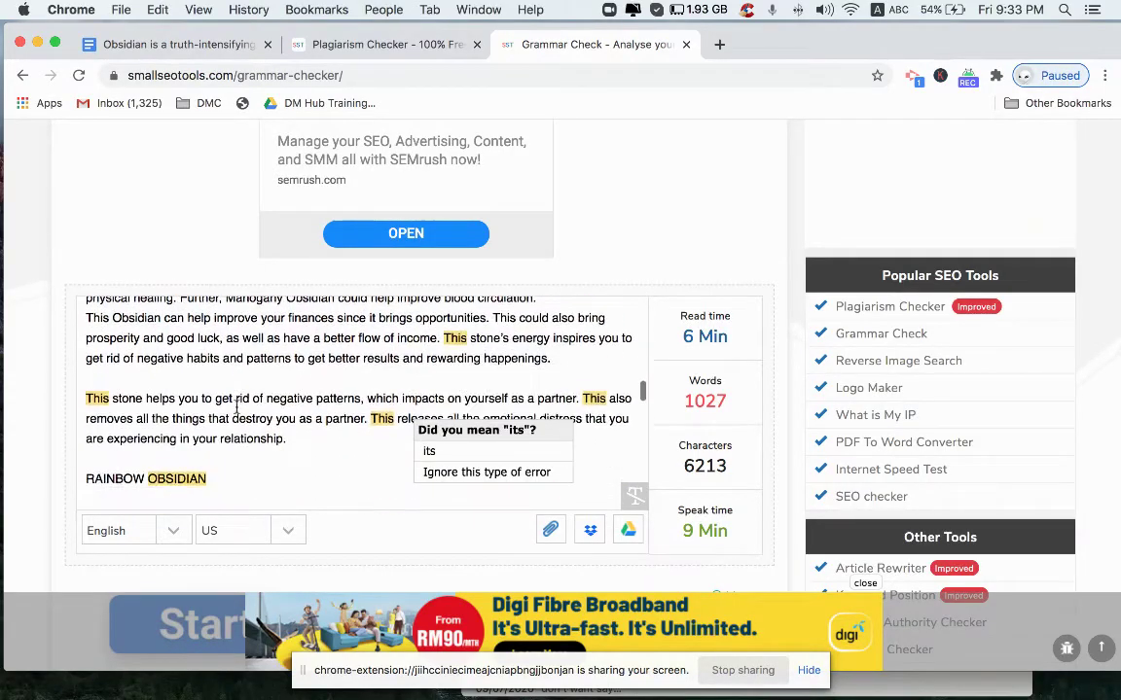
pyautogui.scroll(-10, 237, 408)
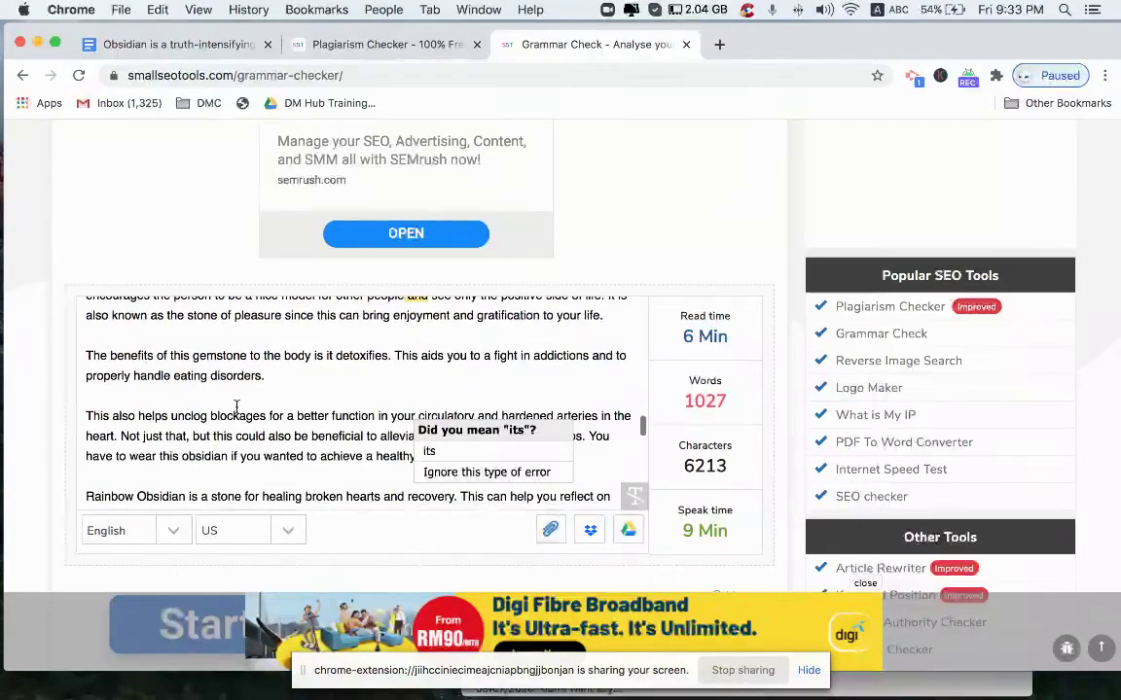
pyautogui.scroll(-4, 237, 407)
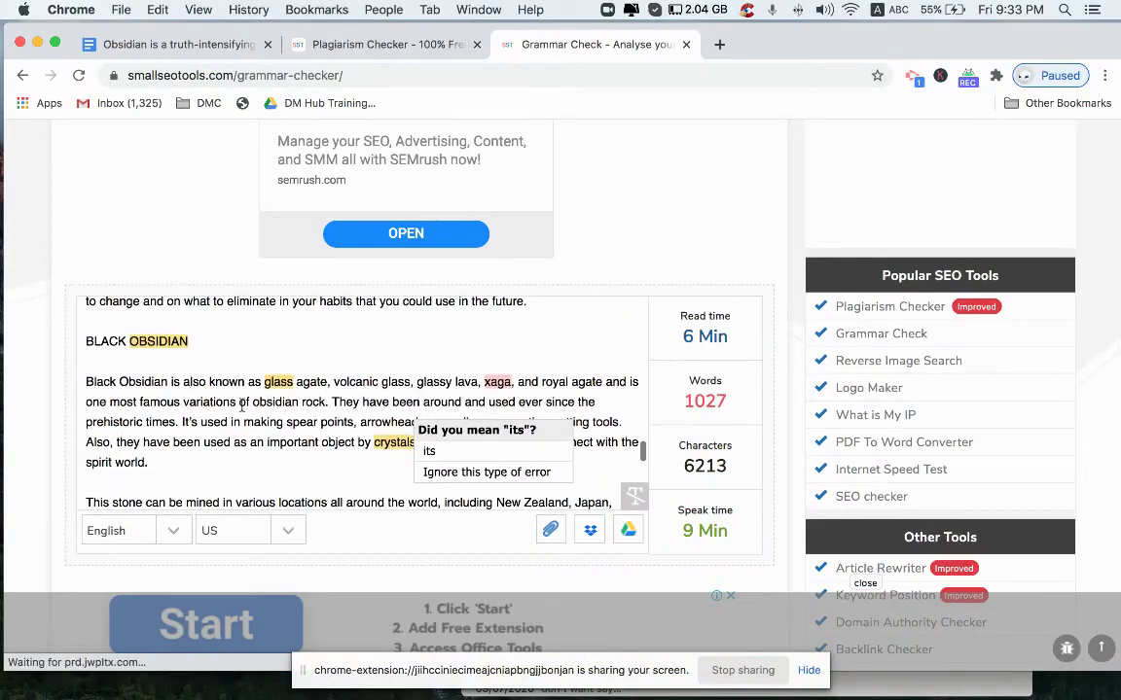
# Step: Inspect the spelling suggestions for "xaga" and check the flagged word "Papua" in the Black Obsidian section
pyautogui.click(497, 383)
pyautogui.click(497, 383)
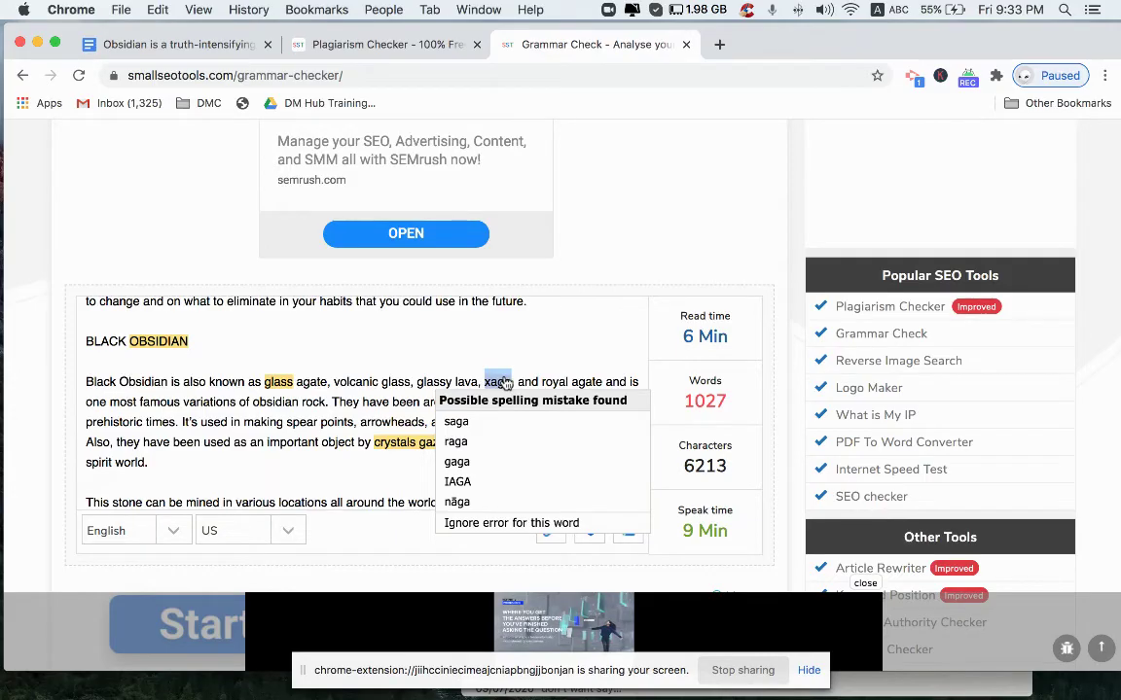
pyautogui.scroll(-1, 534, 360)
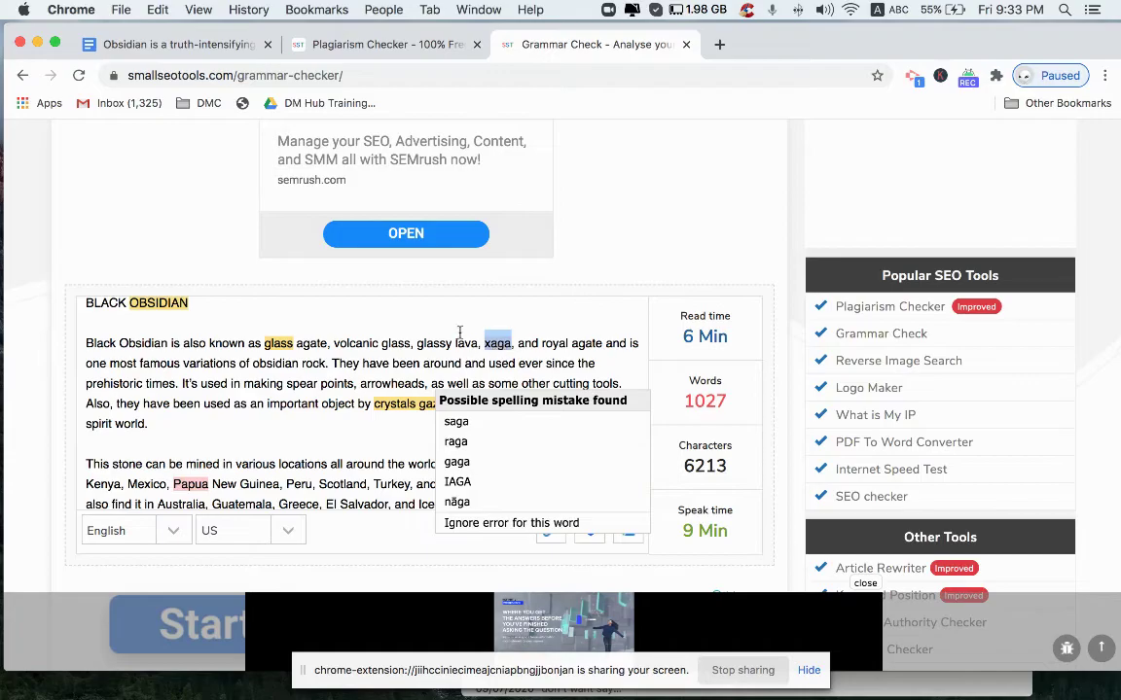
pyautogui.scroll(-1, 273, 405)
pyautogui.scroll(-2, 272, 405)
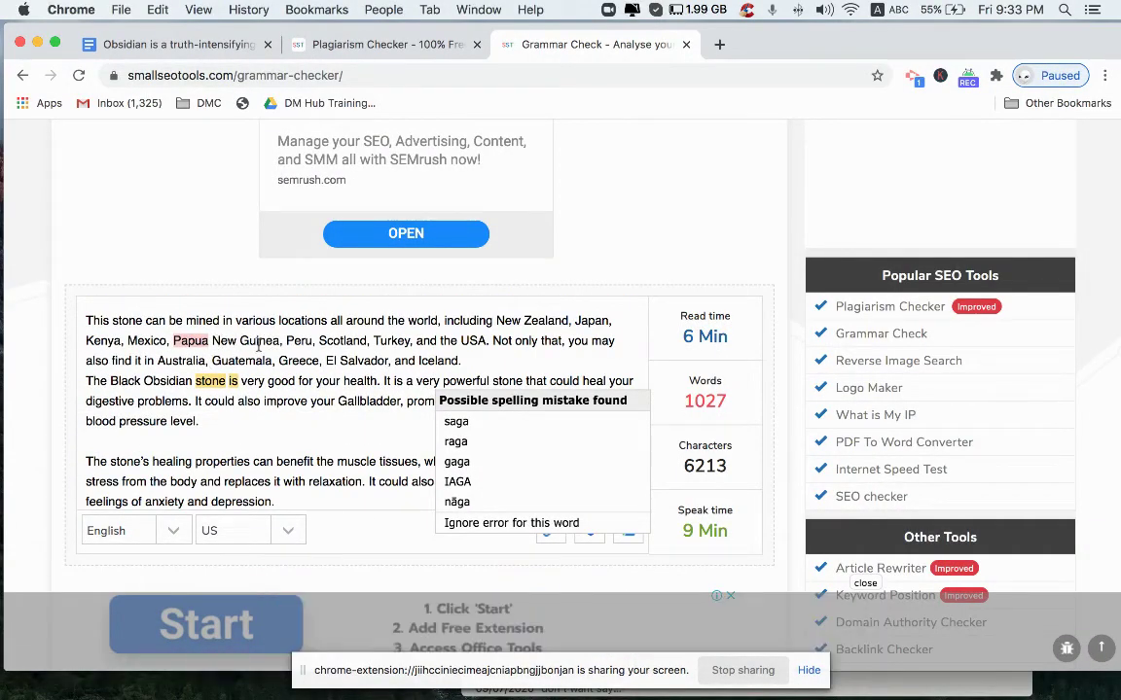
pyautogui.click(195, 345)
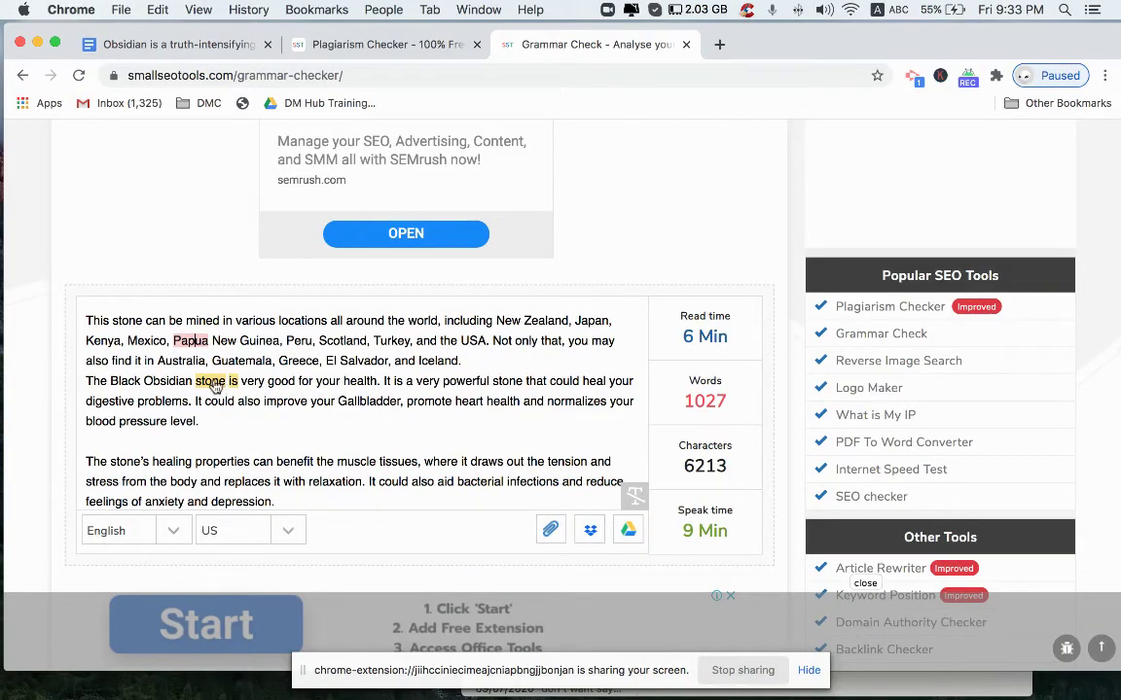
# Step: Correct "The Black Obsidian stone is very good" by accepting the suggestion "stones" and replacing "is" with "are"
pyautogui.click(211, 383)
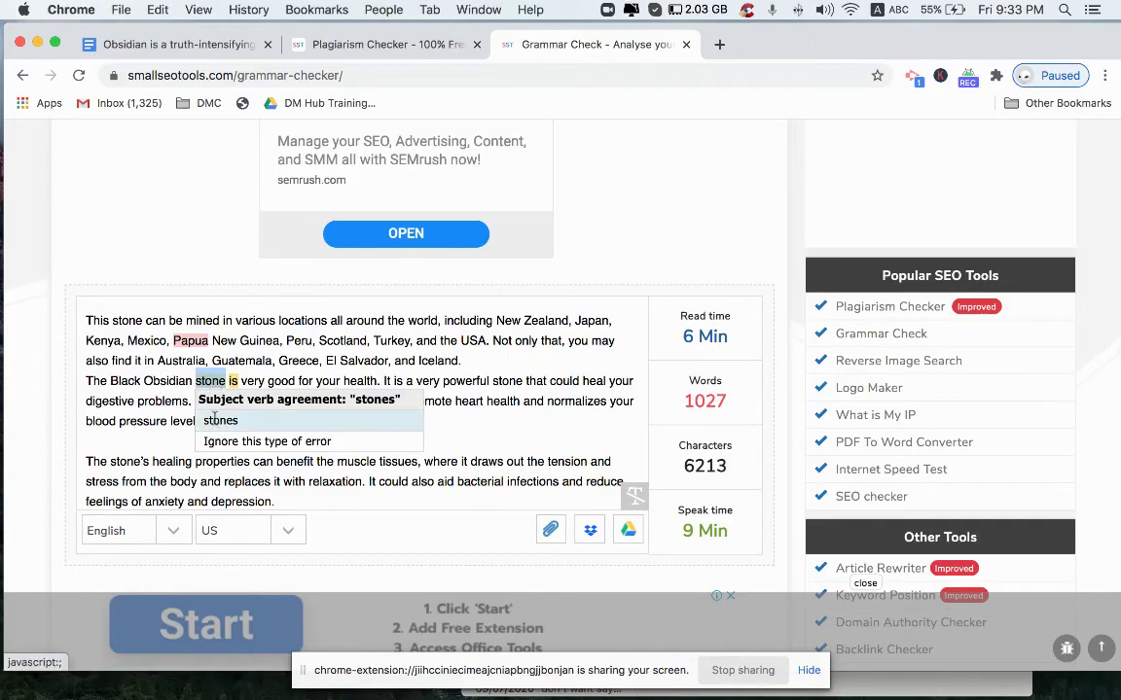
pyautogui.click(220, 420)
pyautogui.click(240, 382)
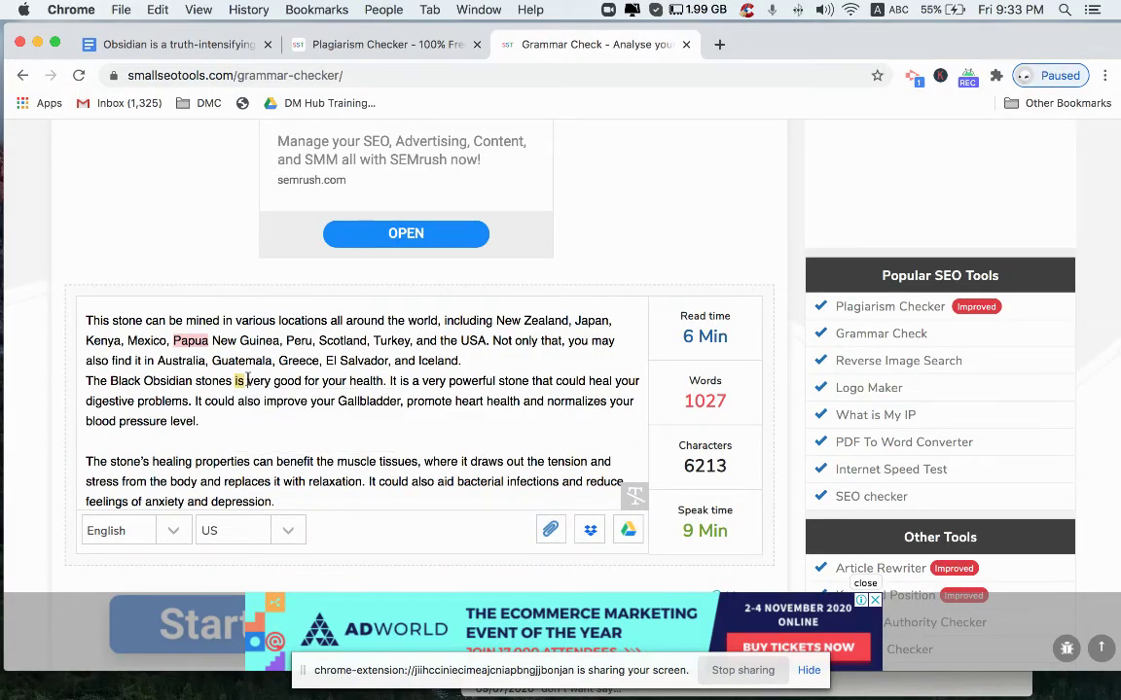
pyautogui.click(249, 381)
pyautogui.press('BackSpace')
pyautogui.press('BackSpace')
pyautogui.write('are')
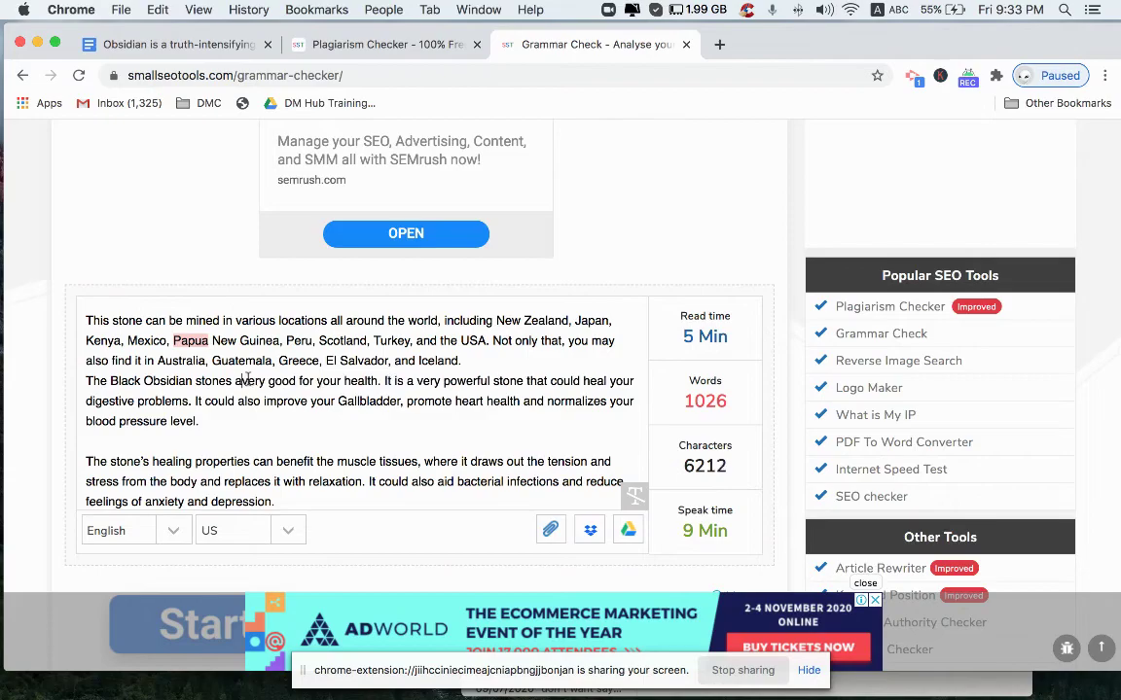
pyautogui.write(' very')
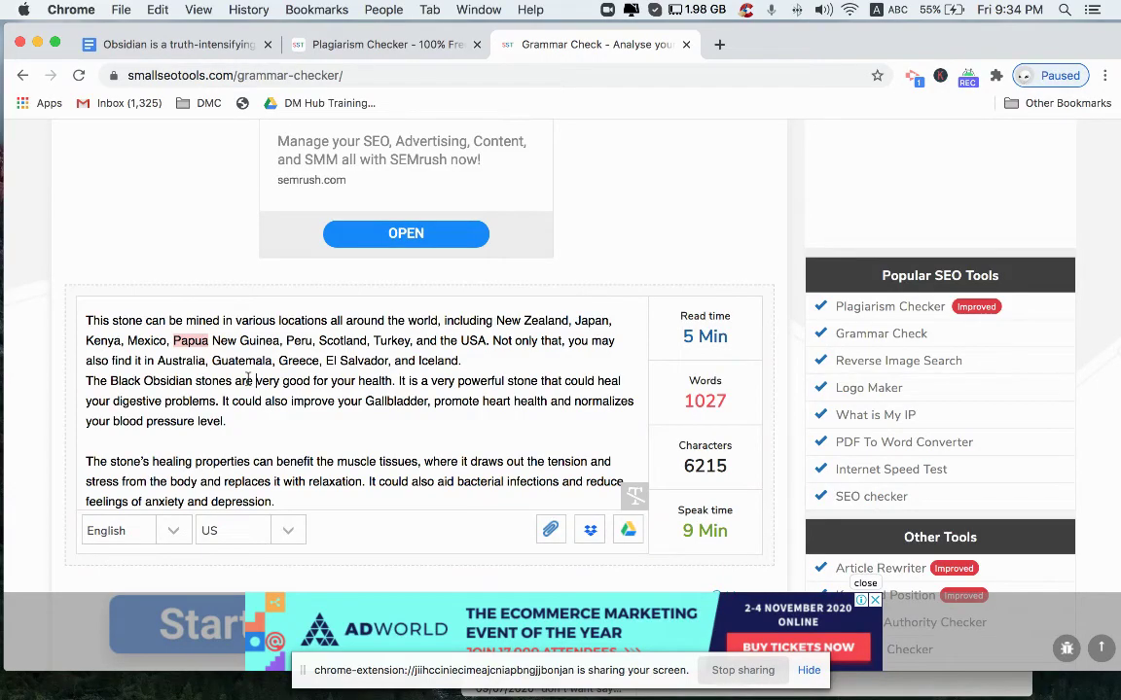
# Step: Return to the SmallSEOTools home page and bring up the Text Content Tools, including the Paraphrasing Tool
pyautogui.scroll(15, 248, 379)
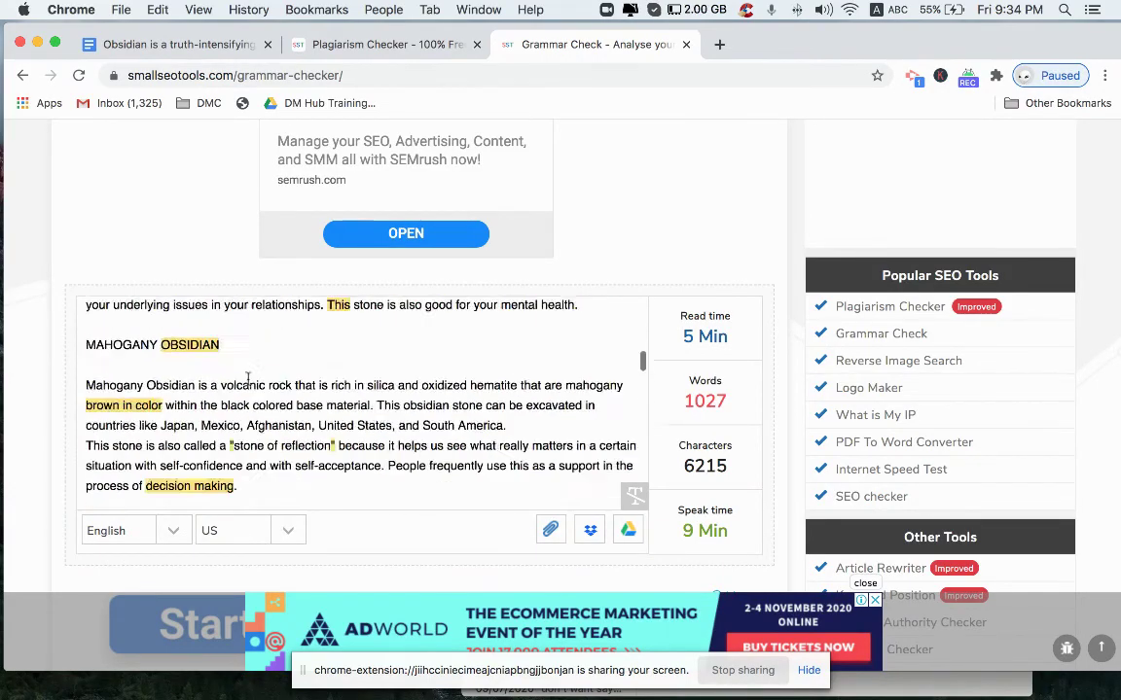
pyautogui.scroll(5, 214, 280)
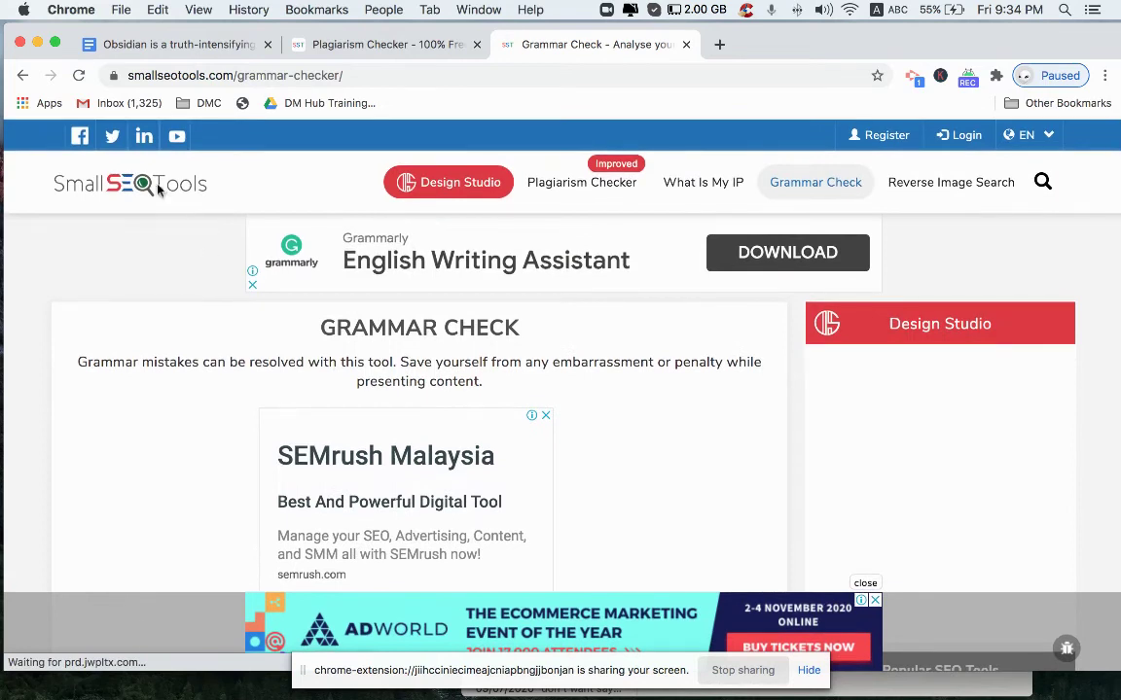
pyautogui.click(152, 184)
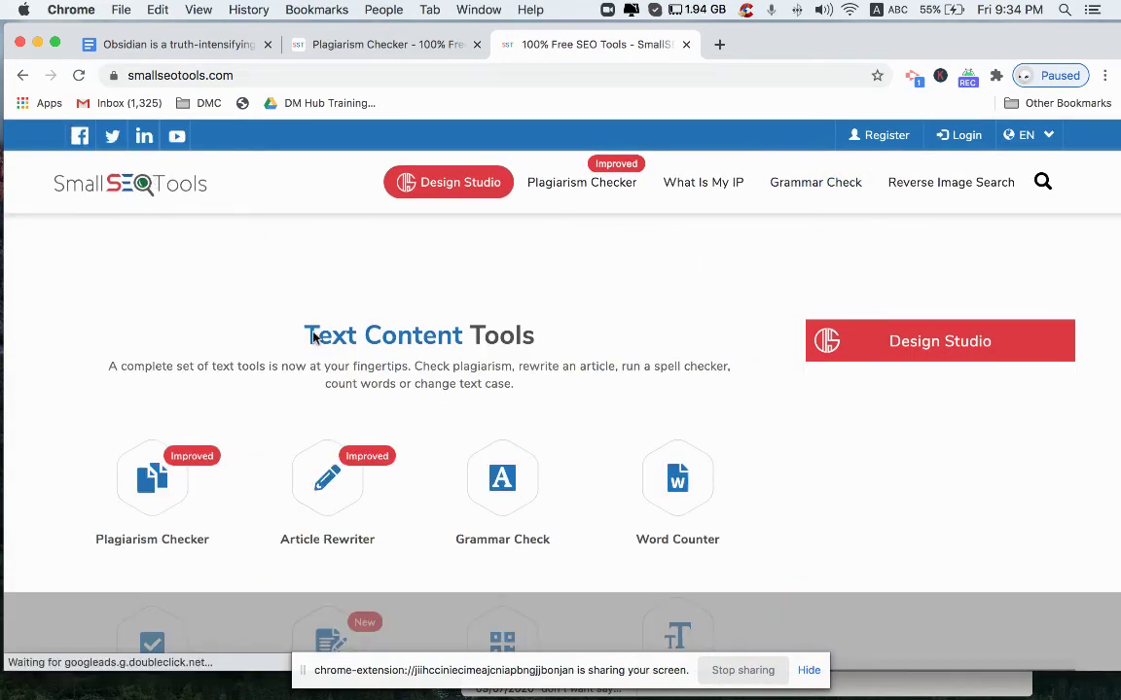
pyautogui.scroll(-2, 313, 337)
pyautogui.scroll(-2, 352, 400)
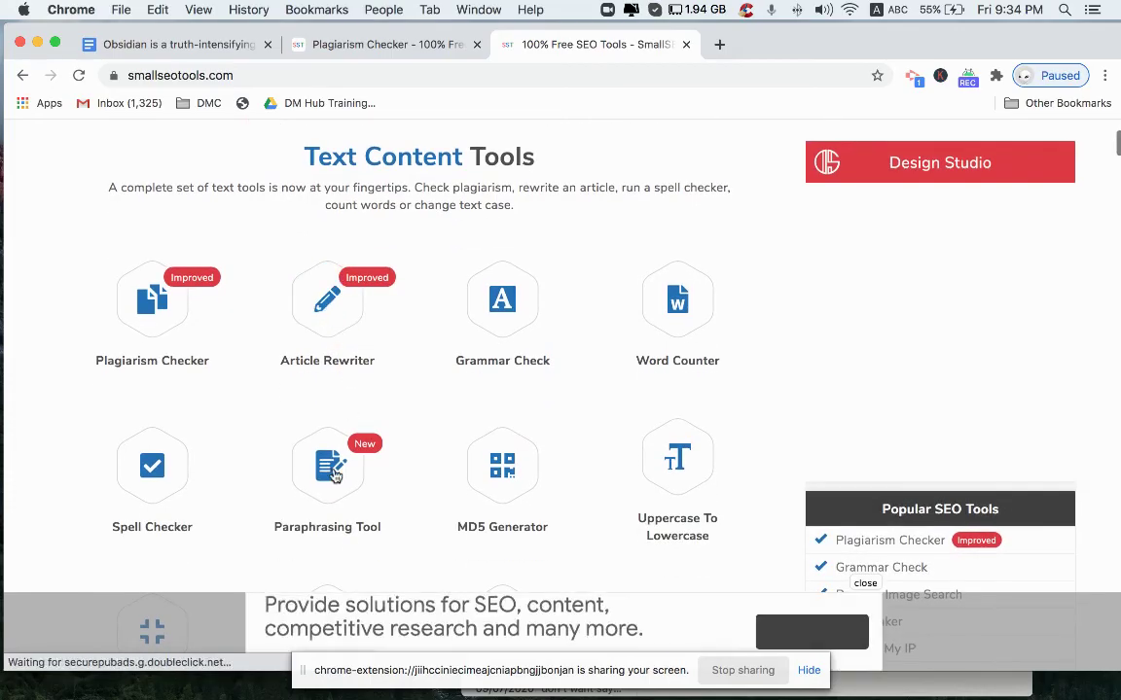